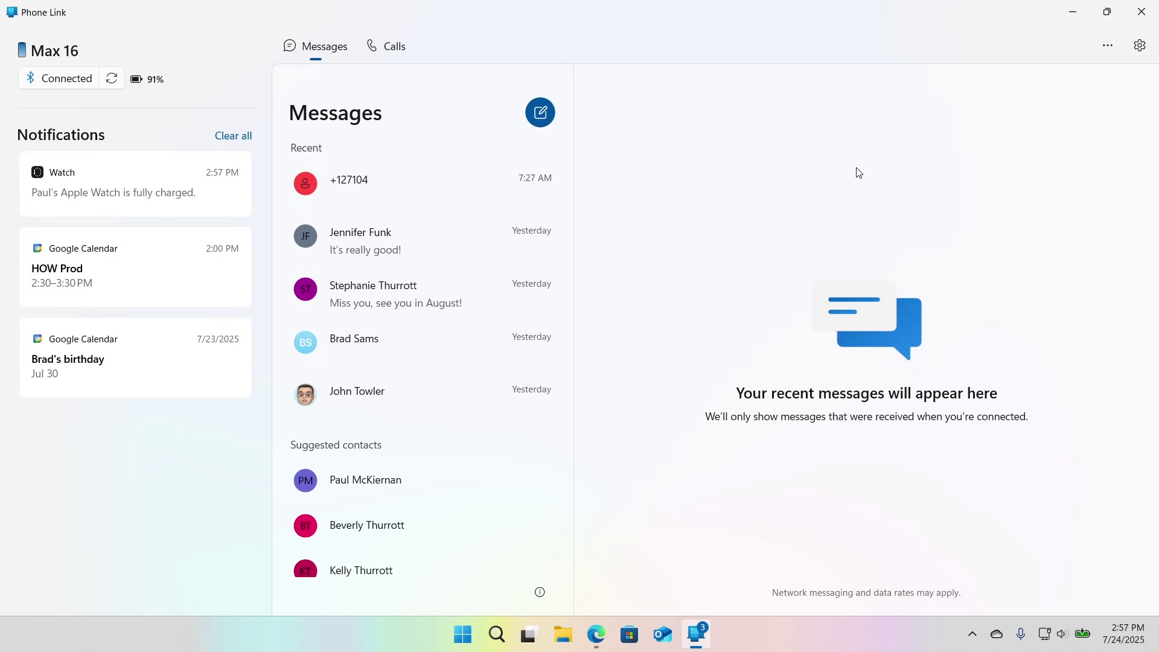
# - Switch Phone Link's primary device to the S25+ phone and dismiss the What's New notice
pyautogui.moveTo(58, 199)
pyautogui.click(1141, 49)
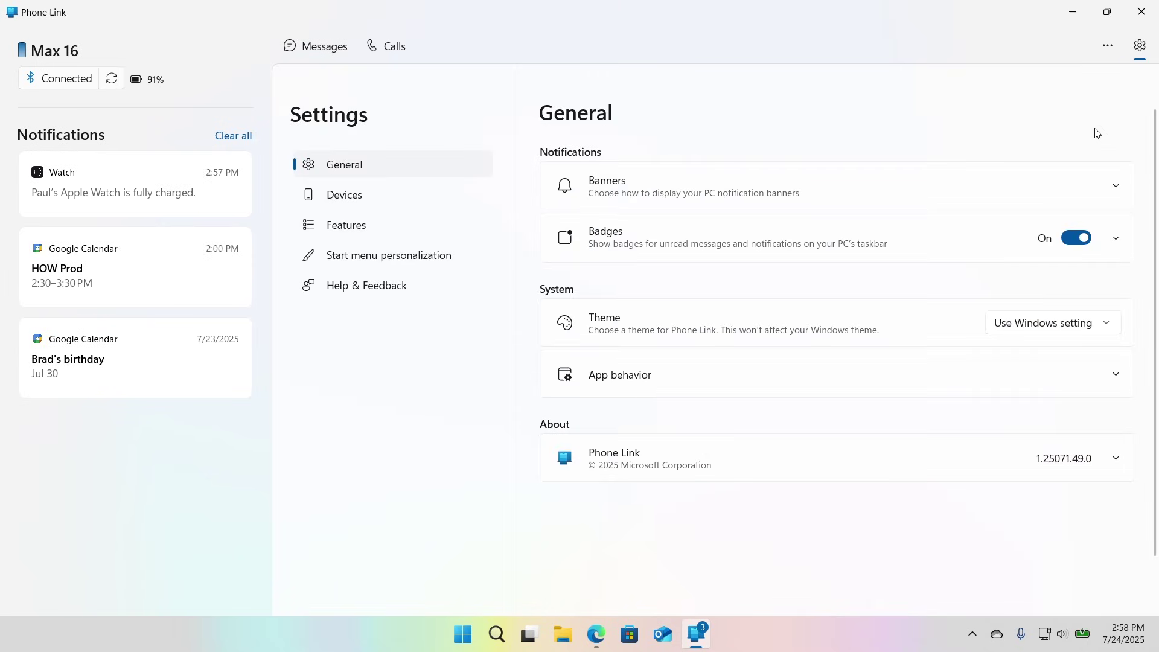
pyautogui.click(369, 198)
pyautogui.click(1045, 304)
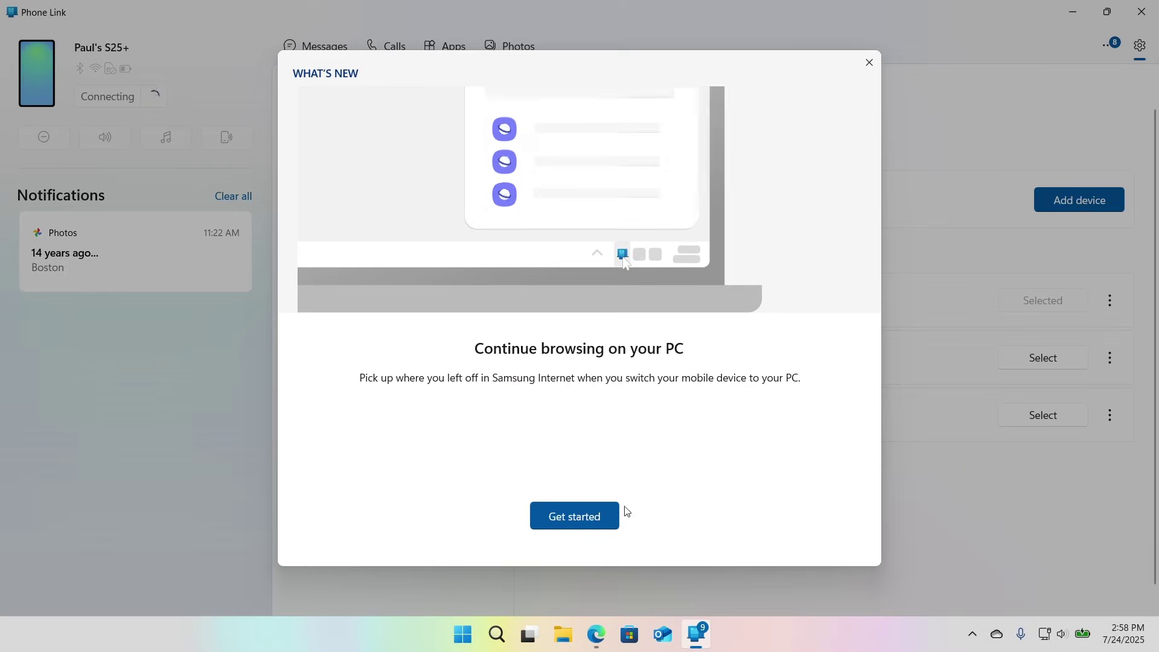
pyautogui.click(867, 65)
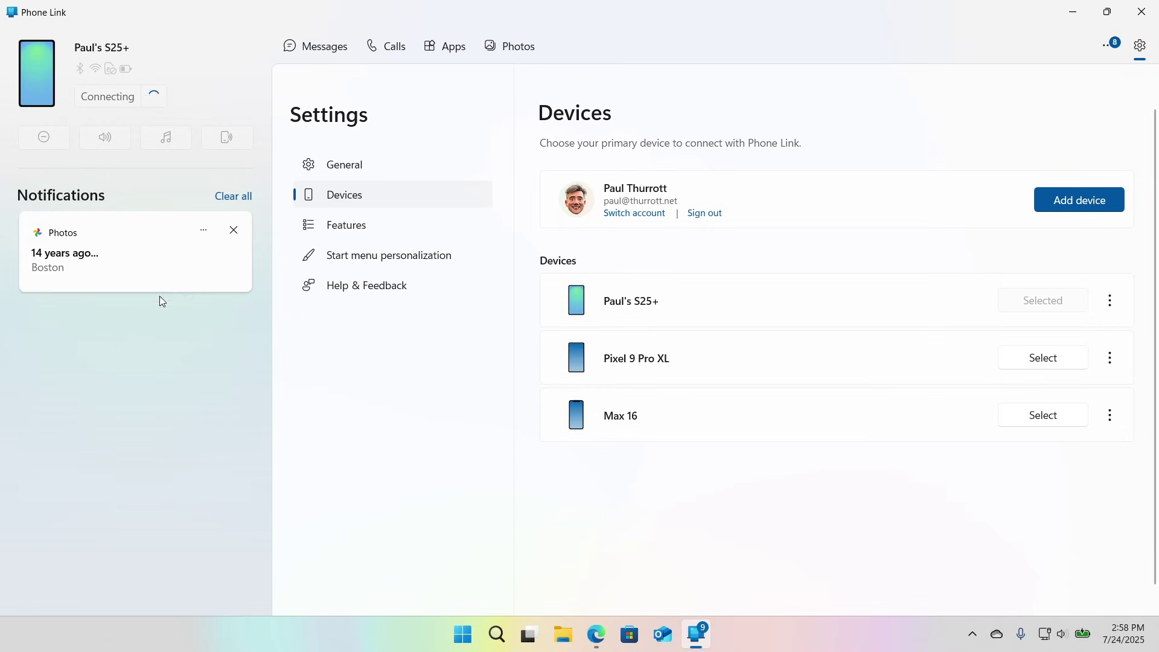
# - Browse the S25+ phone's apps and its photos in Phone Link
pyautogui.click(440, 52)
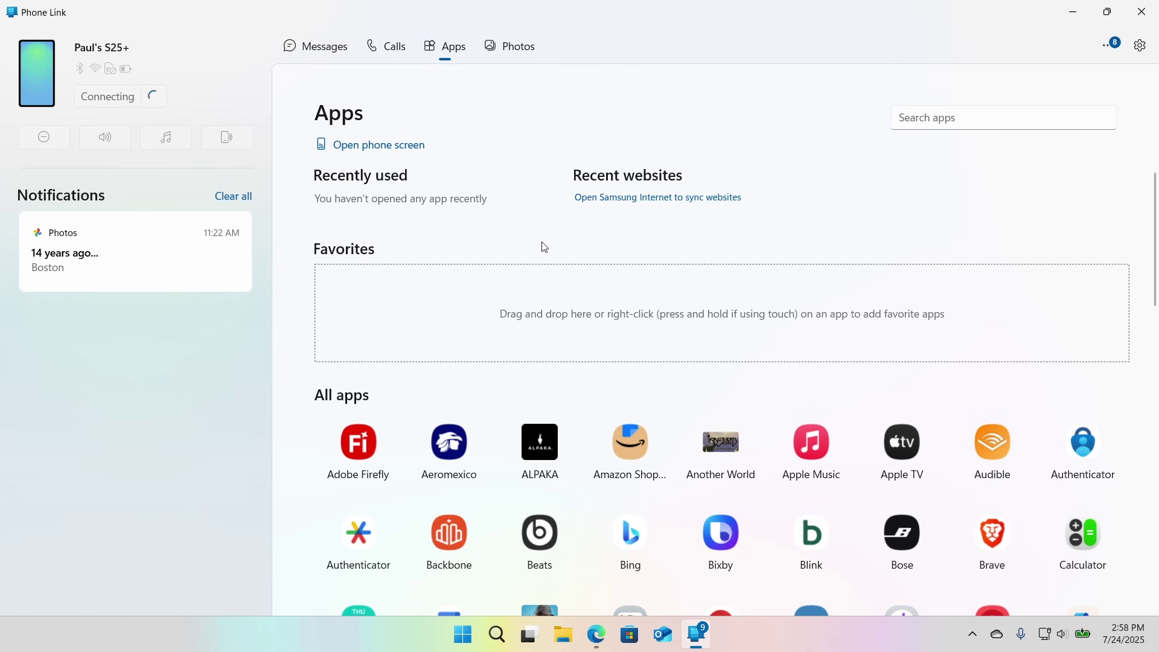
pyautogui.click(524, 61)
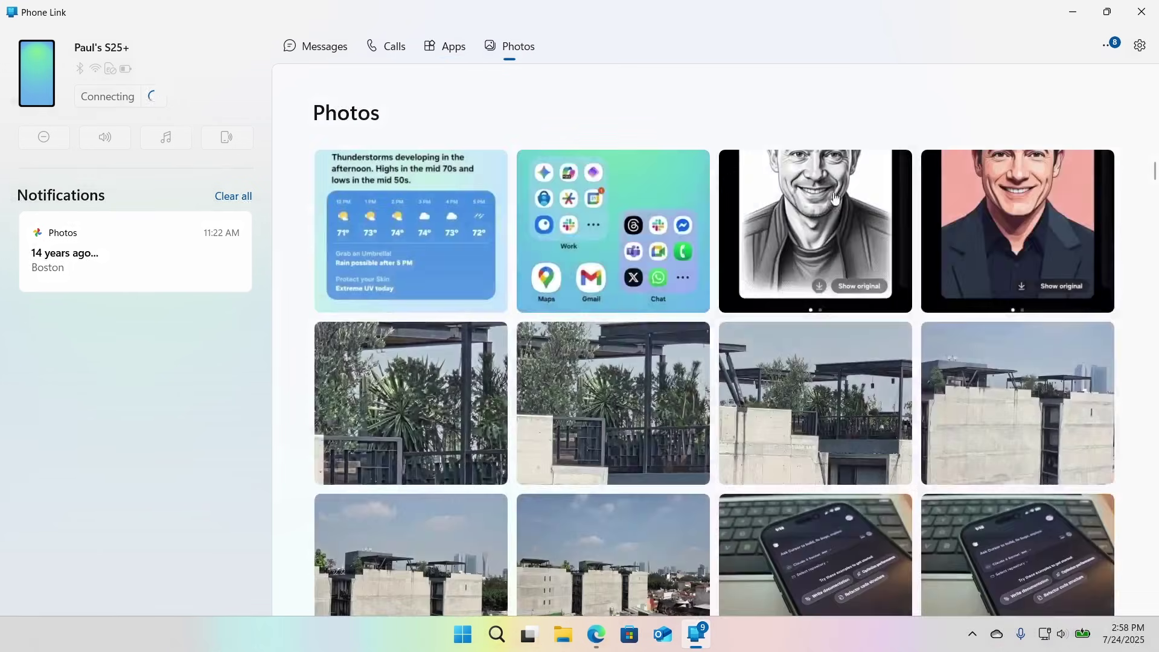
pyautogui.scroll(-4, 832, 193)
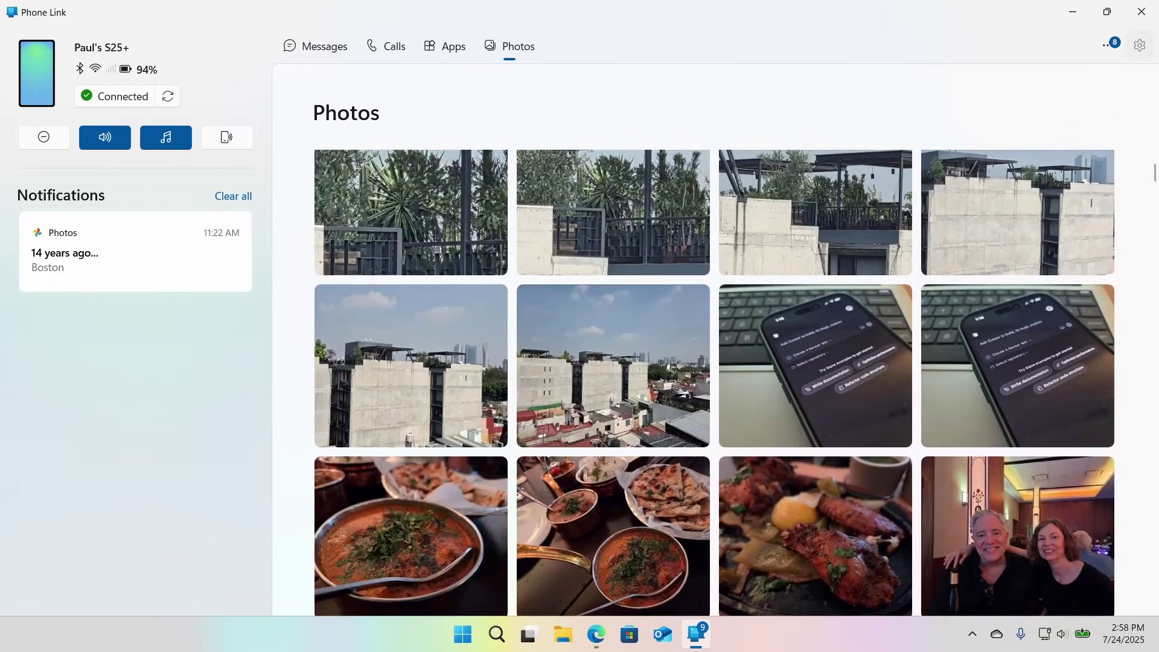
# - Set Max 16 as Phone Link's primary device again and close Phone Link
pyautogui.click(1139, 47)
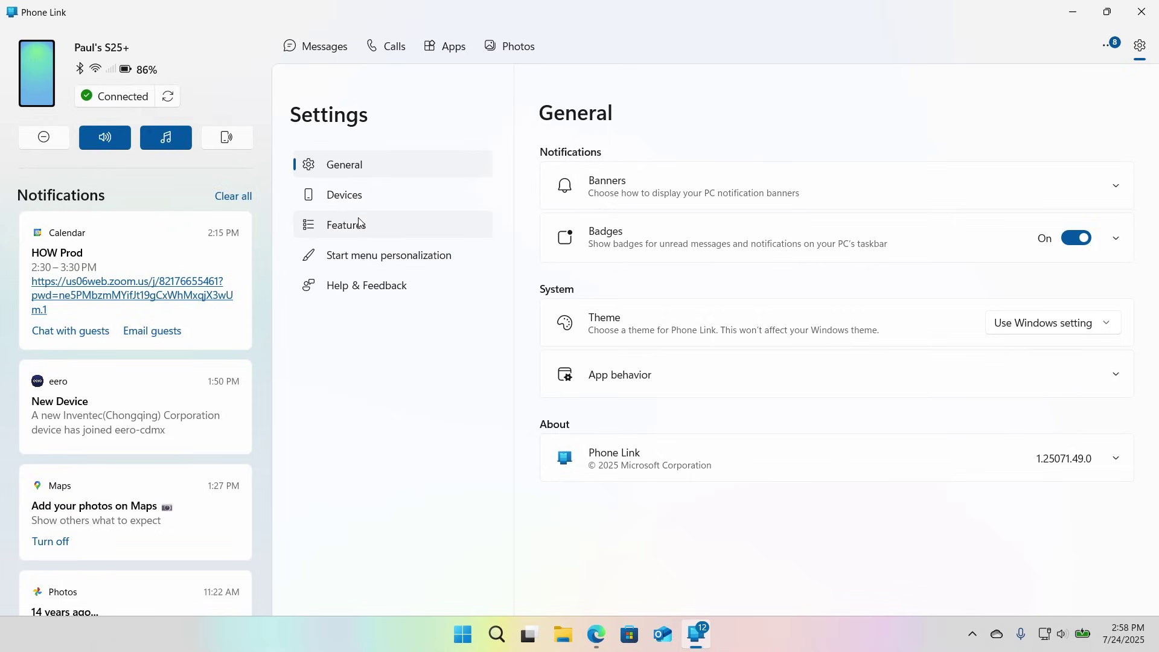
pyautogui.click(360, 198)
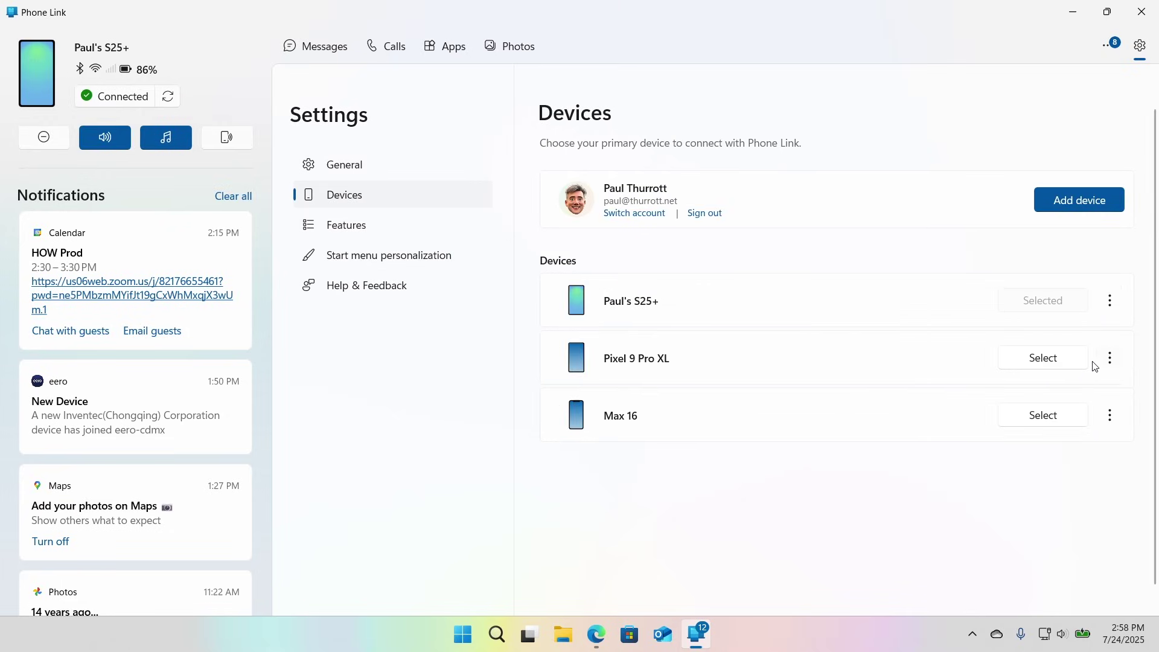
pyautogui.click(1061, 423)
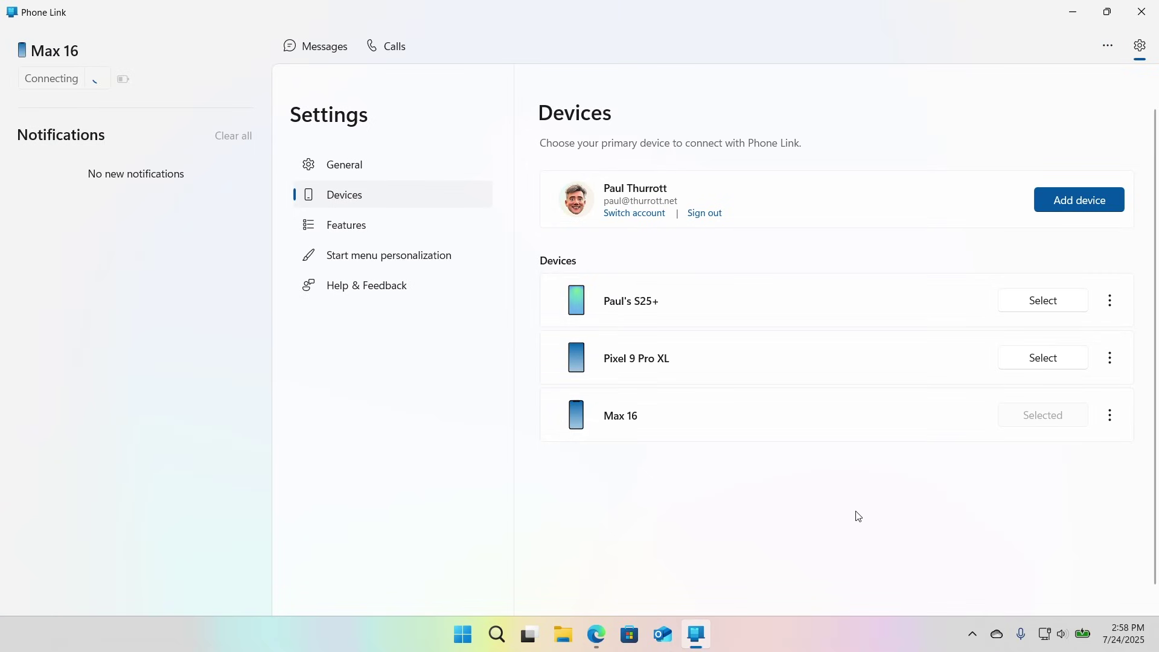
pyautogui.click(1143, 12)
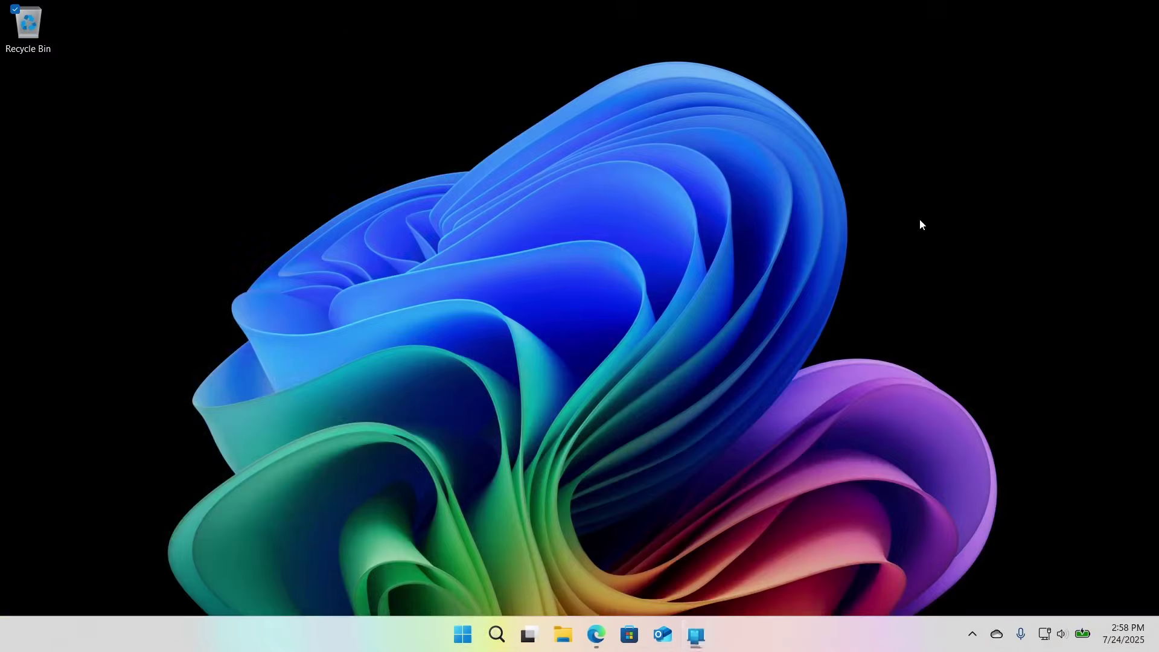
# - Open the Photos app and browse the Gallery and the iCloud Photos collection
pyautogui.press('super')
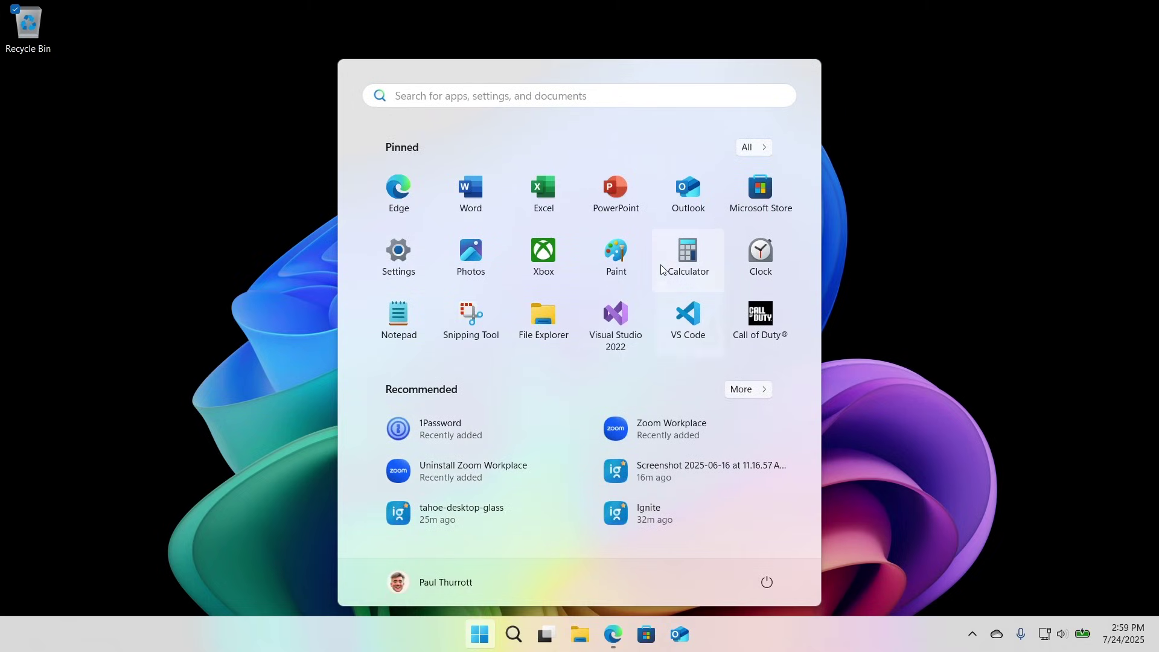
pyautogui.click(857, 279)
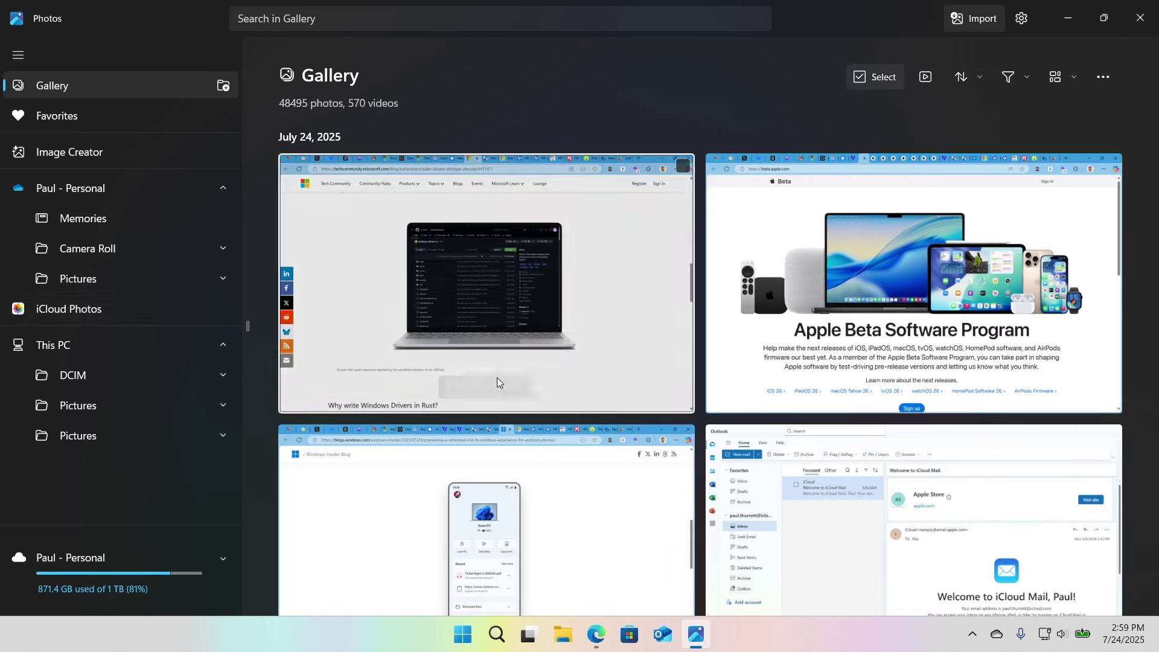
pyautogui.scroll(-10, 492, 371)
pyautogui.scroll(-15, 492, 374)
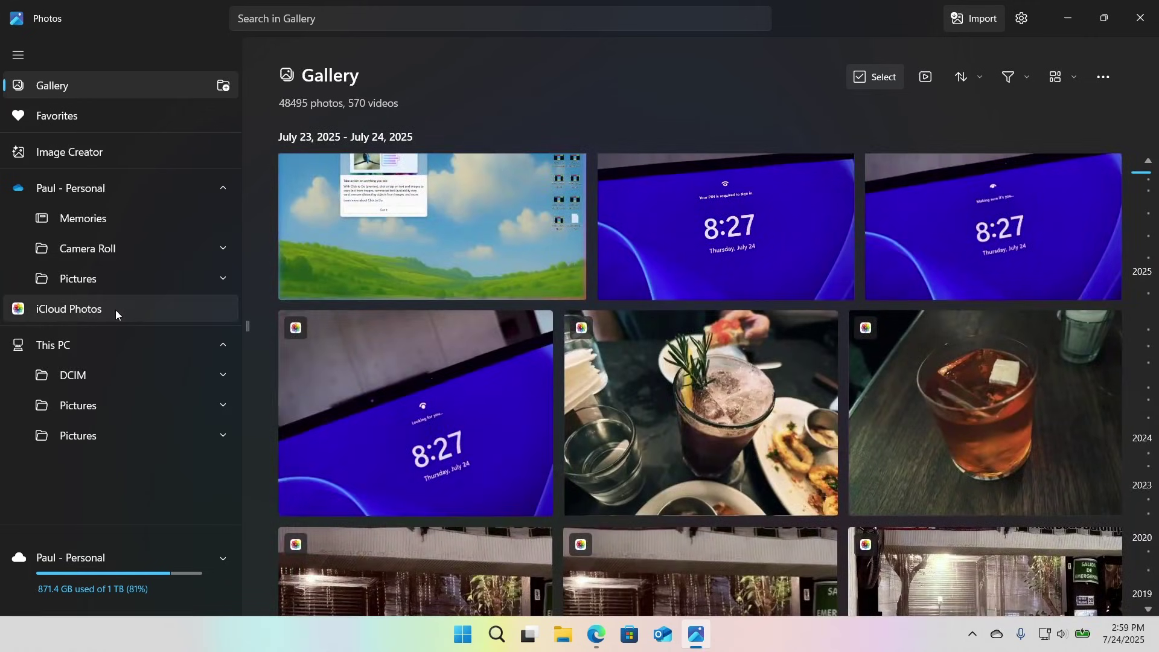
pyautogui.click(116, 311)
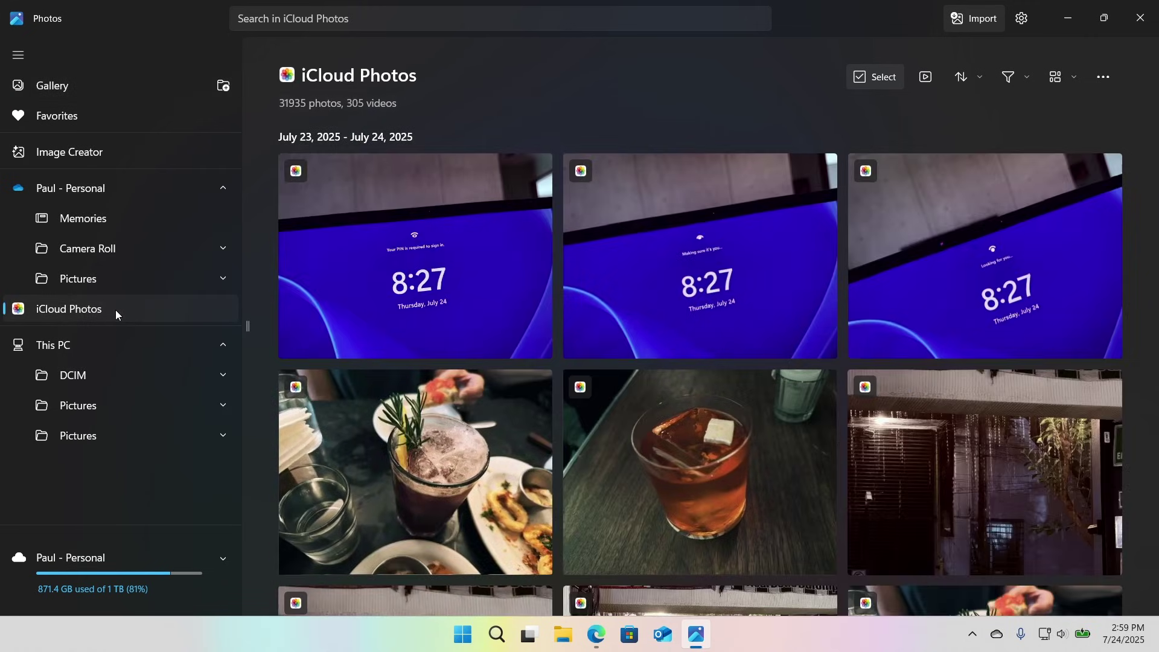
pyautogui.scroll(-3, 885, 407)
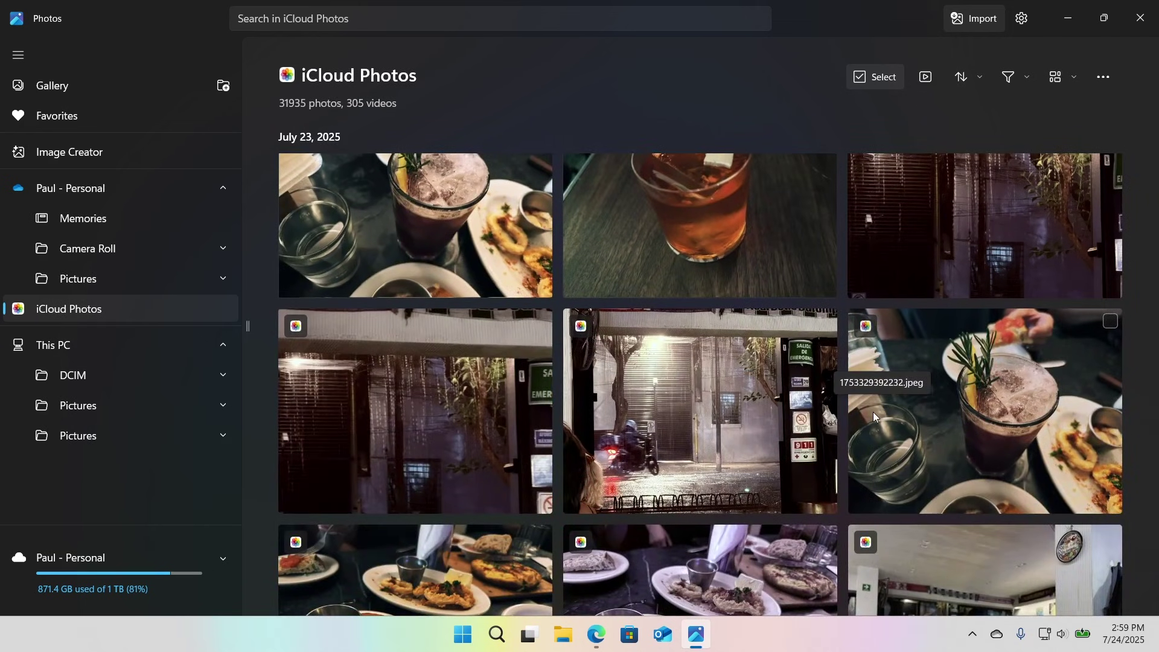
# - Search Microsoft Store for "icloud", view the iCloud app's page, and minimize the store
pyautogui.click(629, 634)
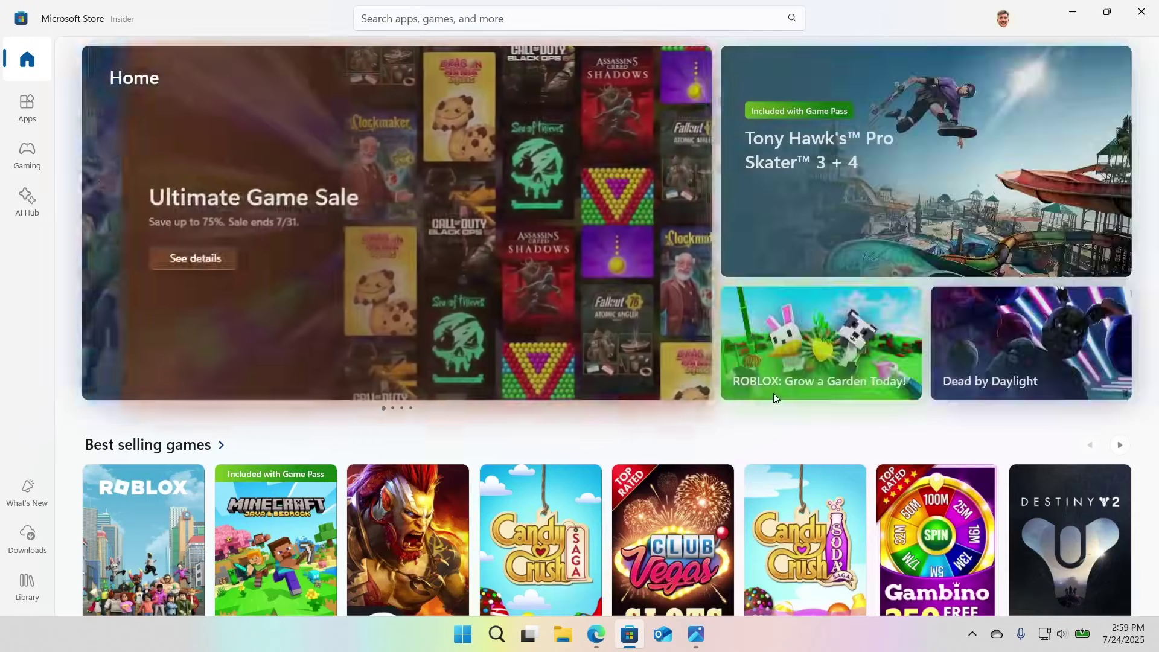
pyautogui.click(539, 12)
pyautogui.write('icloud')
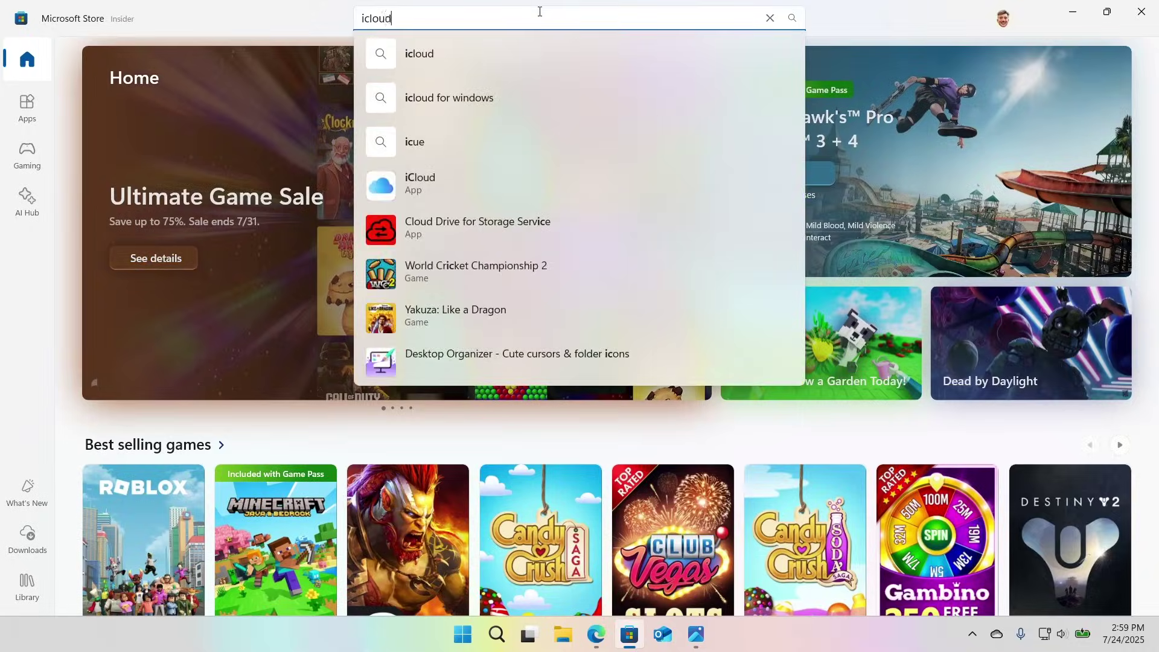
pyautogui.press('Return')
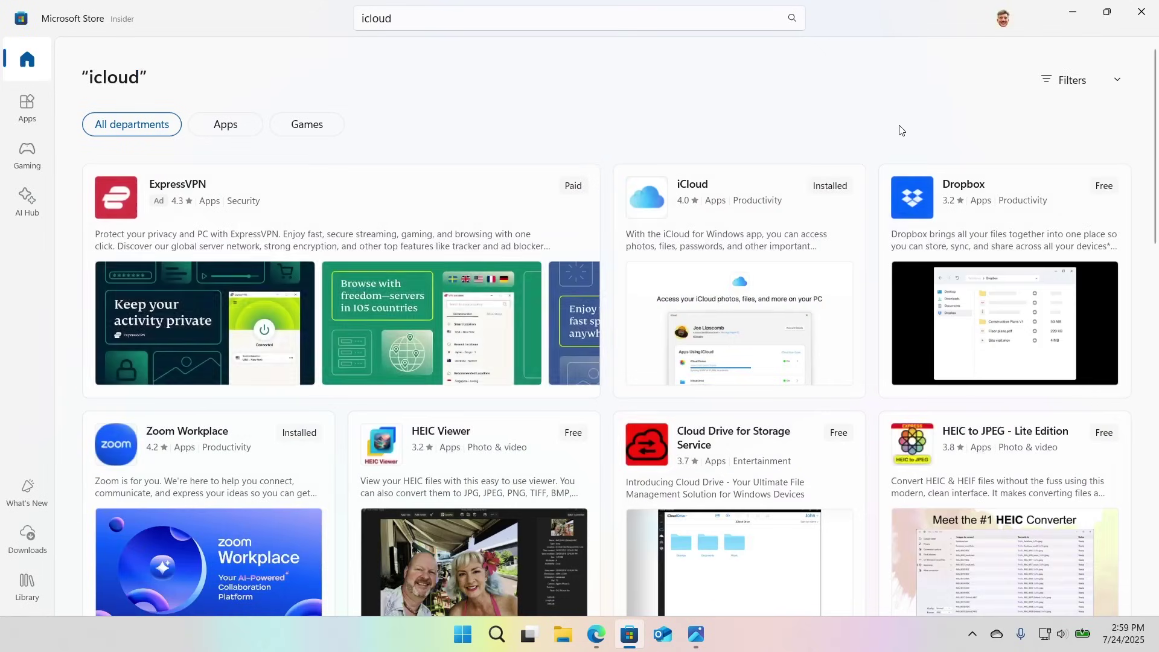
pyautogui.click(766, 219)
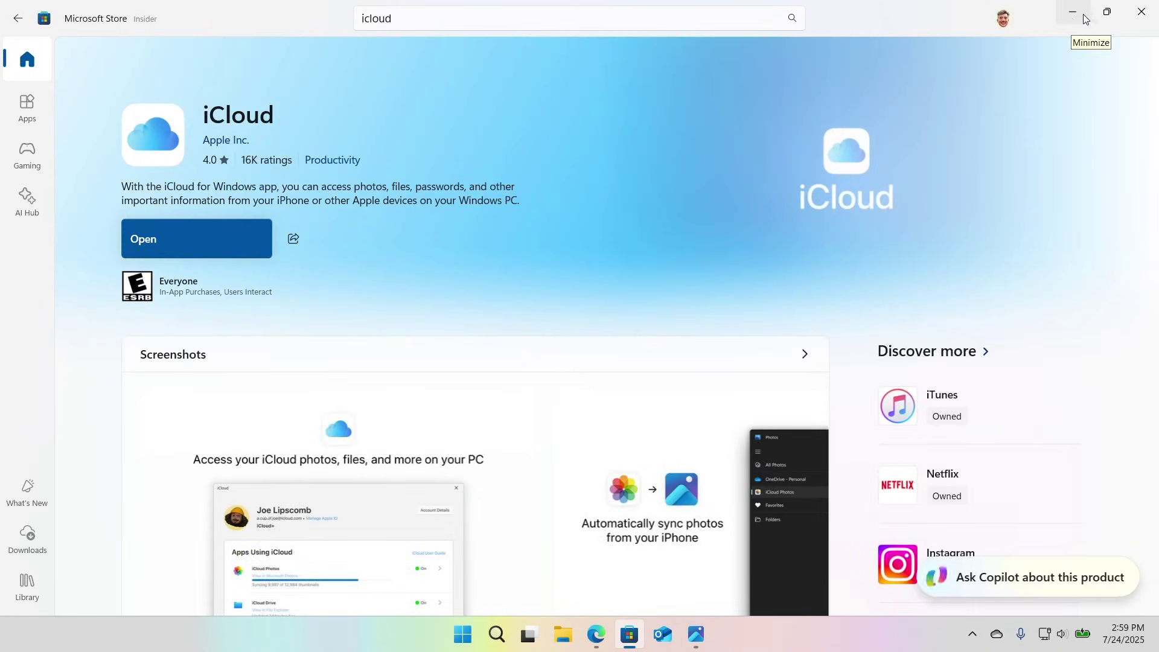
pyautogui.click(1073, 16)
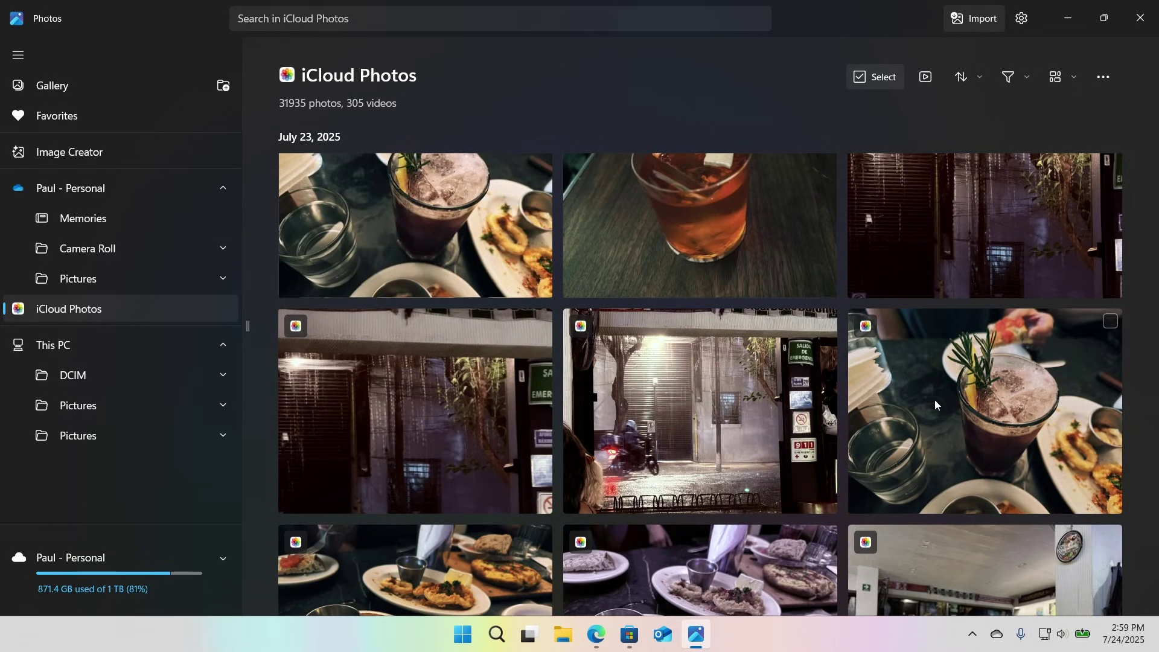
# - Open the iCloud photo 1753329392232.jpeg in a maximized viewer and rotate it through a full turn
pyautogui.click(1023, 463)
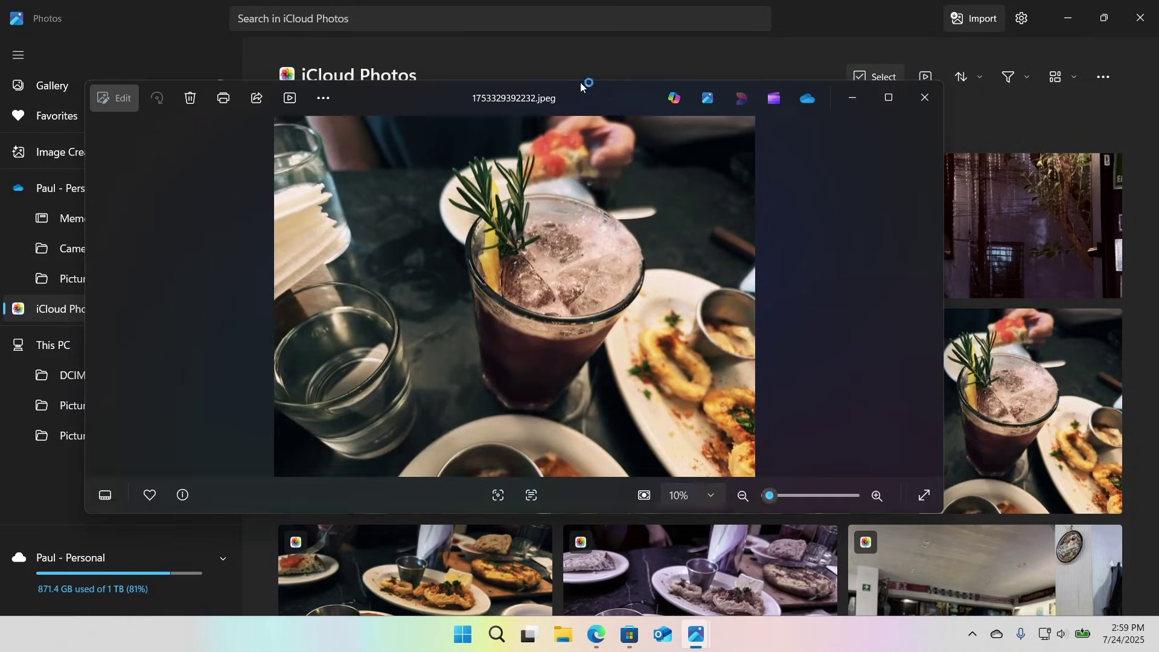
pyautogui.doubleClick(615, 101)
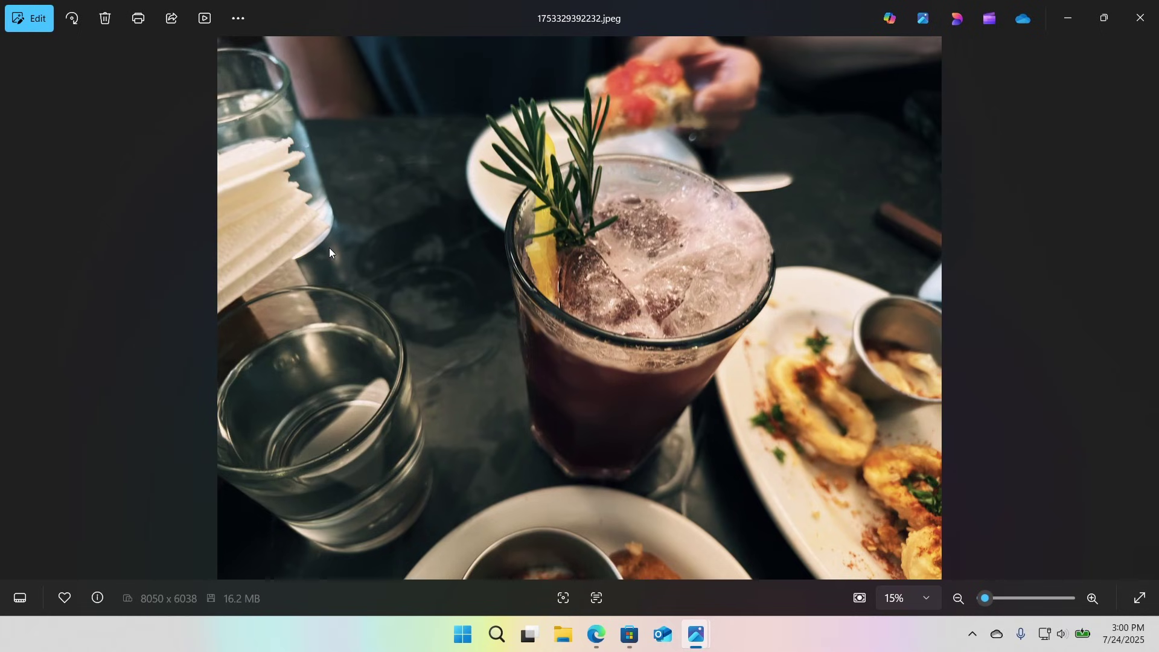
pyautogui.click(71, 23)
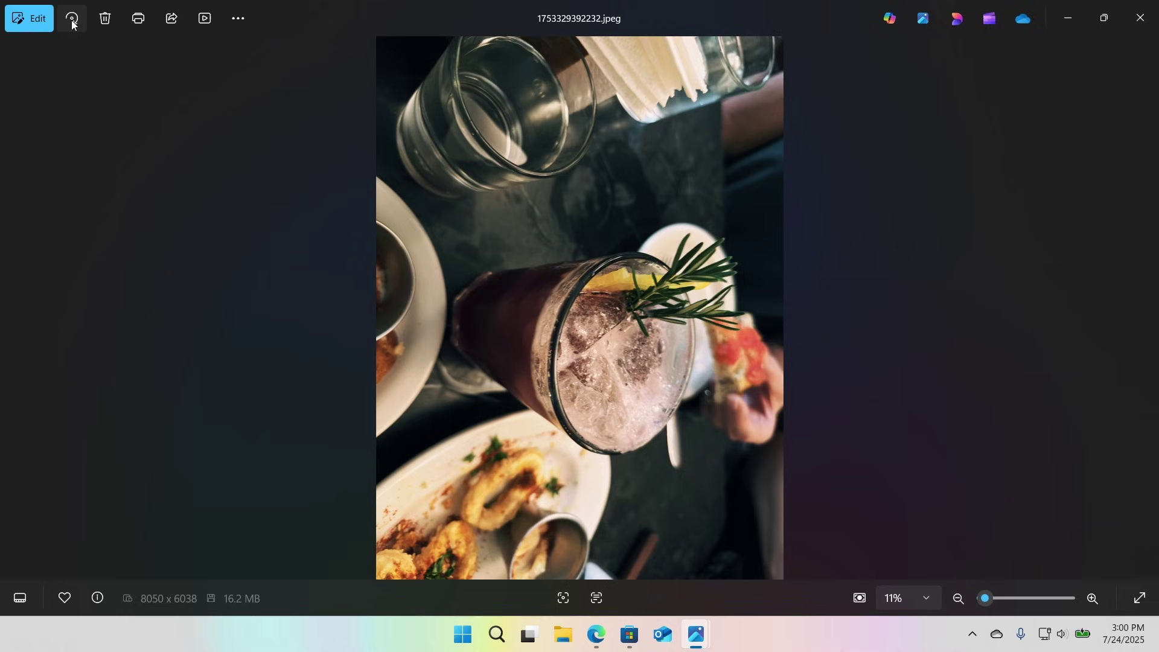
pyautogui.click(71, 23)
pyautogui.click(71, 23)
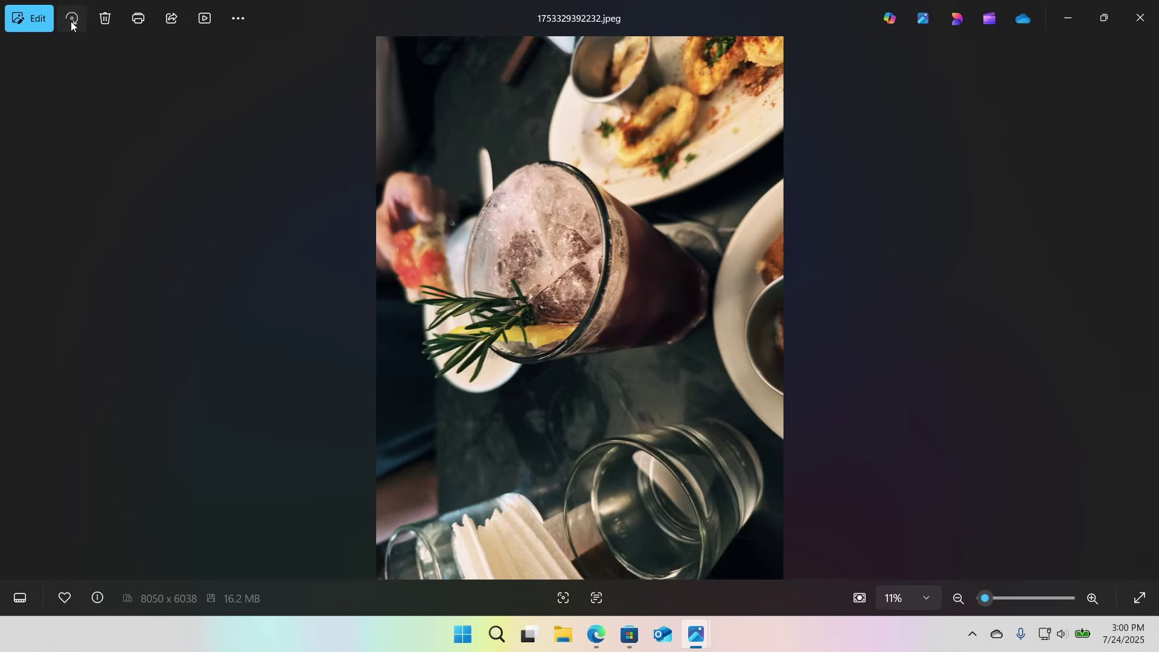
pyautogui.click(72, 23)
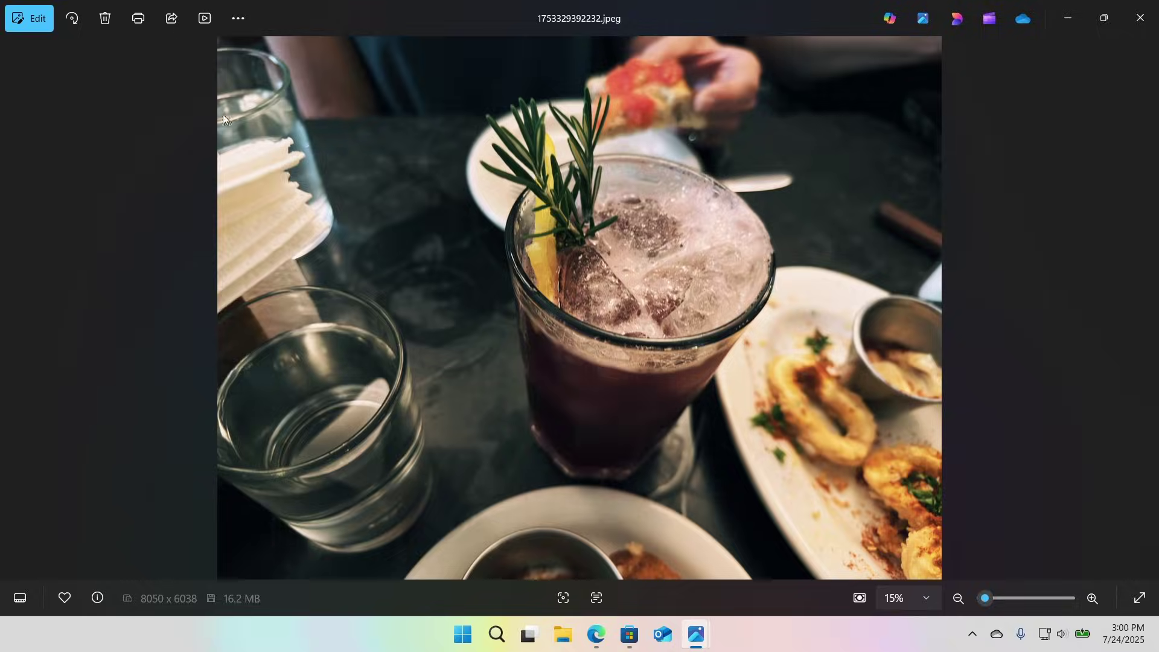
# - Examine the photo editor's Generative Erase, Background and save options, leaving the editor without saving
pyautogui.click(38, 20)
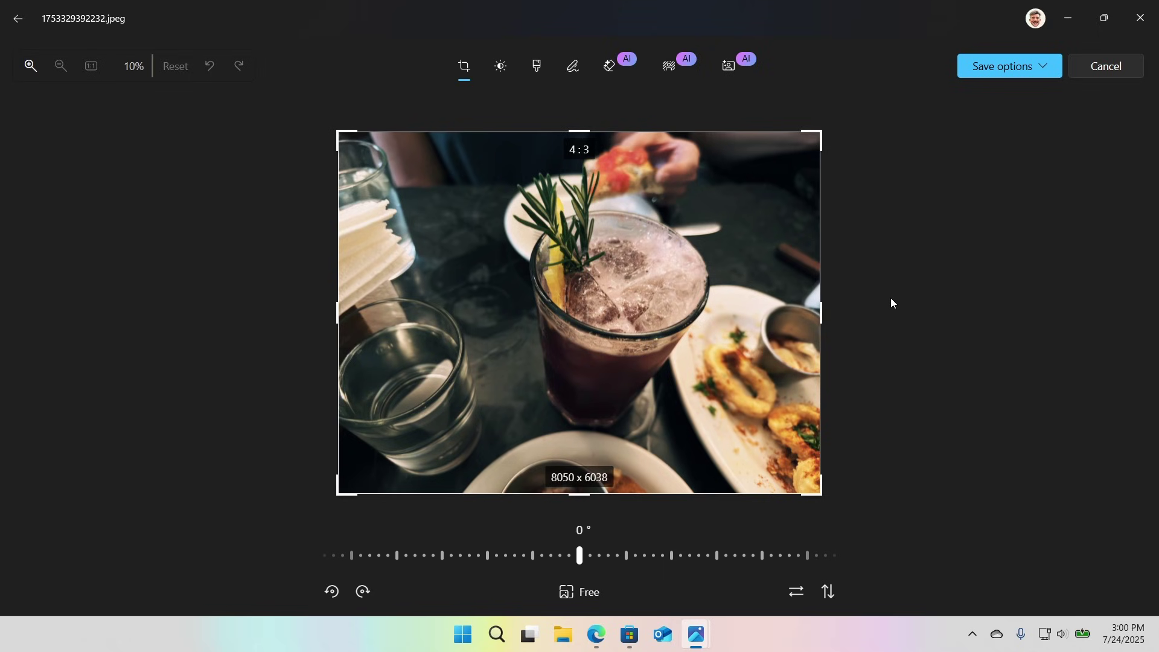
pyautogui.click(628, 67)
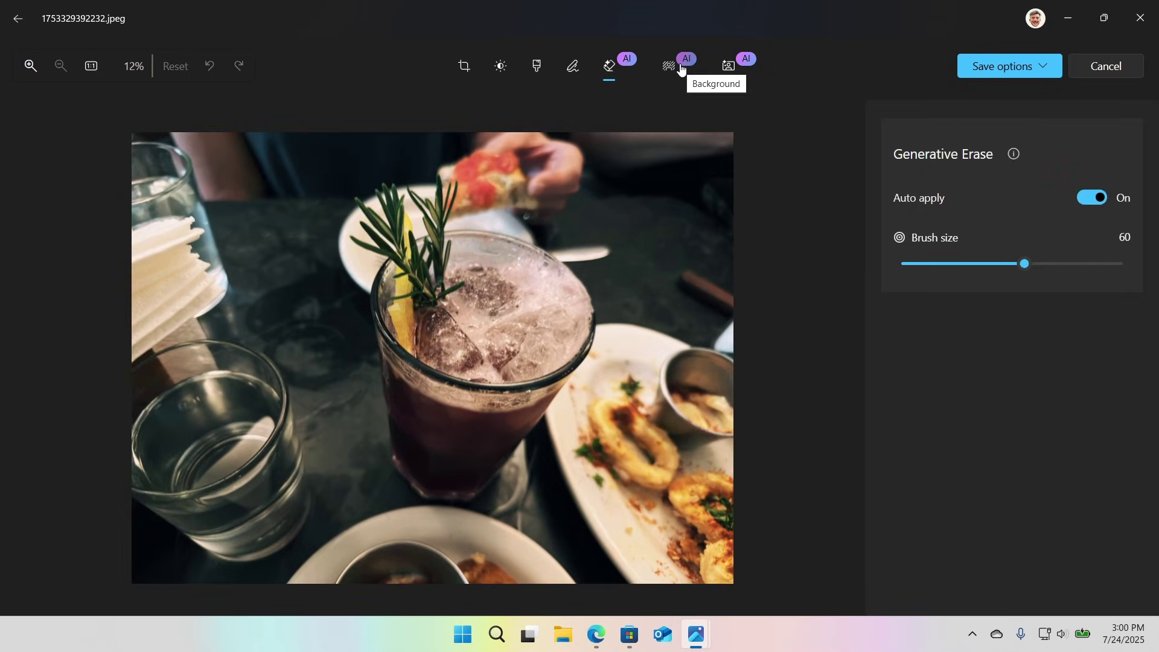
pyautogui.click(682, 70)
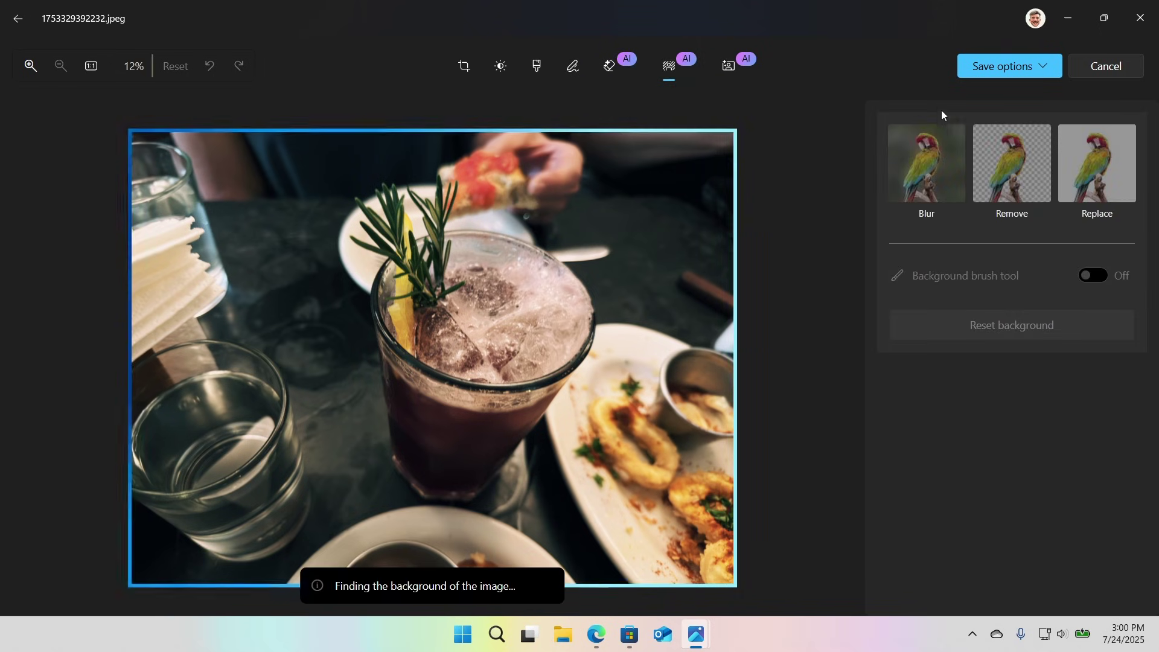
pyautogui.click(997, 68)
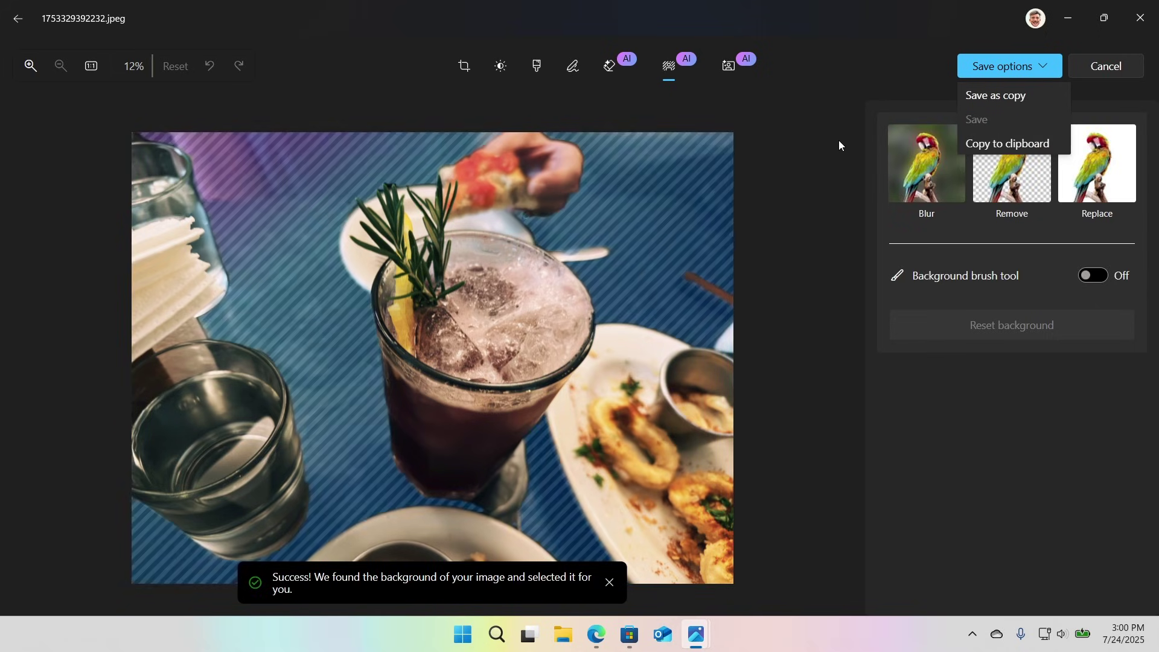
pyautogui.click(1103, 72)
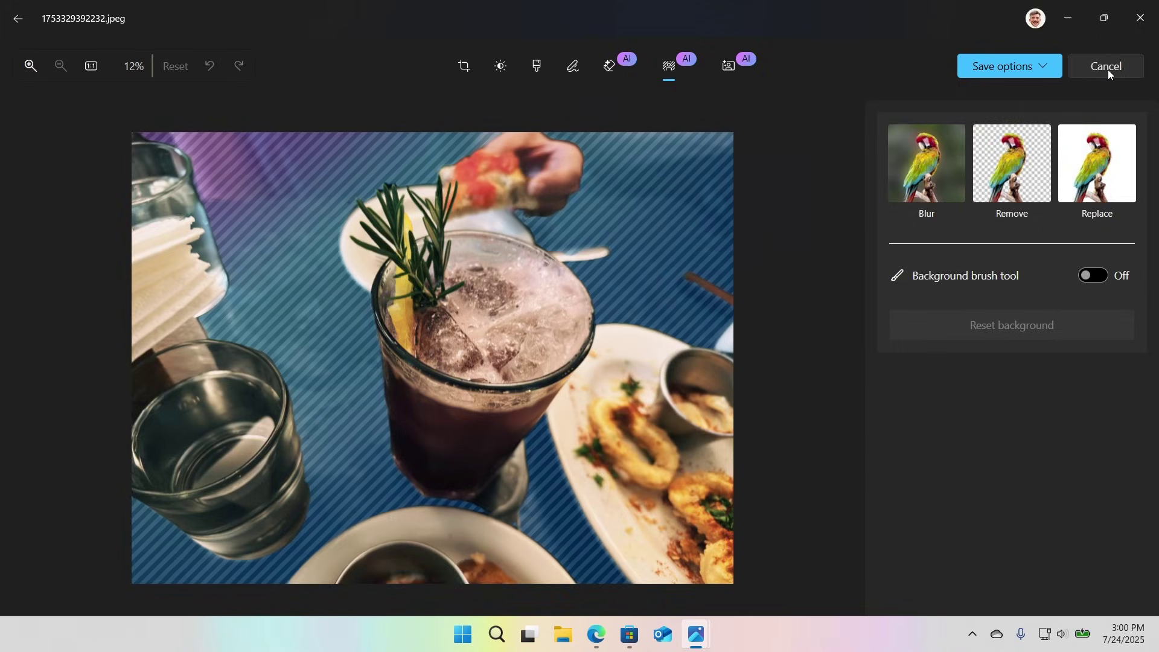
pyautogui.click(1107, 70)
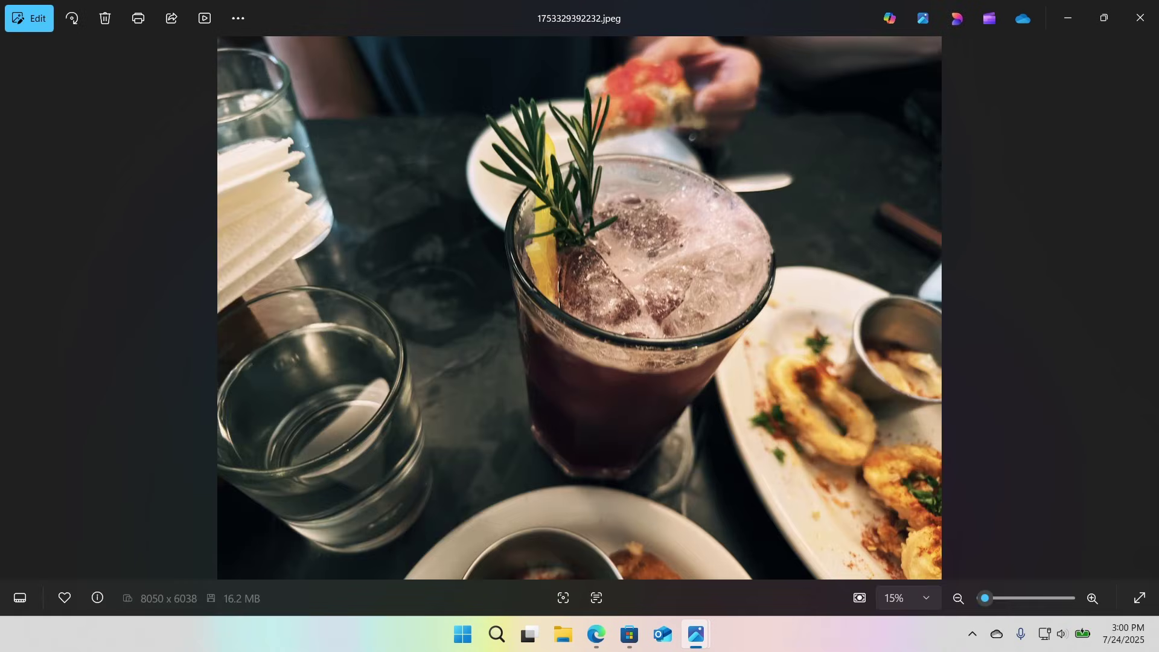
# - Close the photo viewer, check the sync settings for apps using iCloud in the iCloud app, and close it
pyautogui.click(1140, 17)
pyautogui.press('super')
pyautogui.write('icloud')
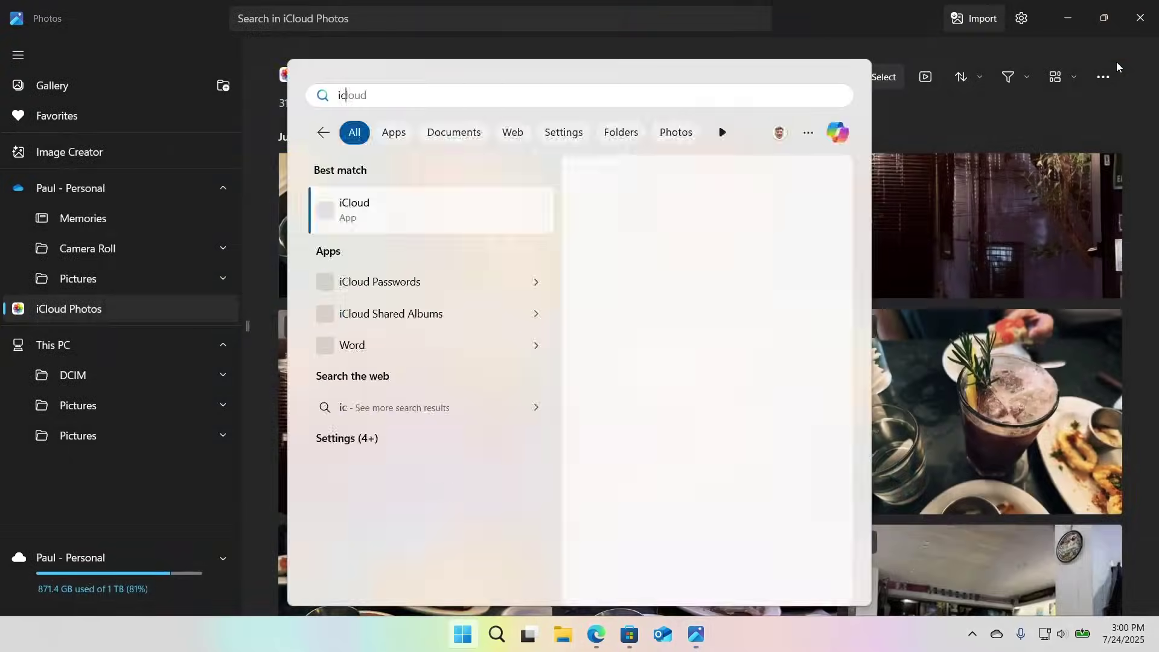
pyautogui.press('Return')
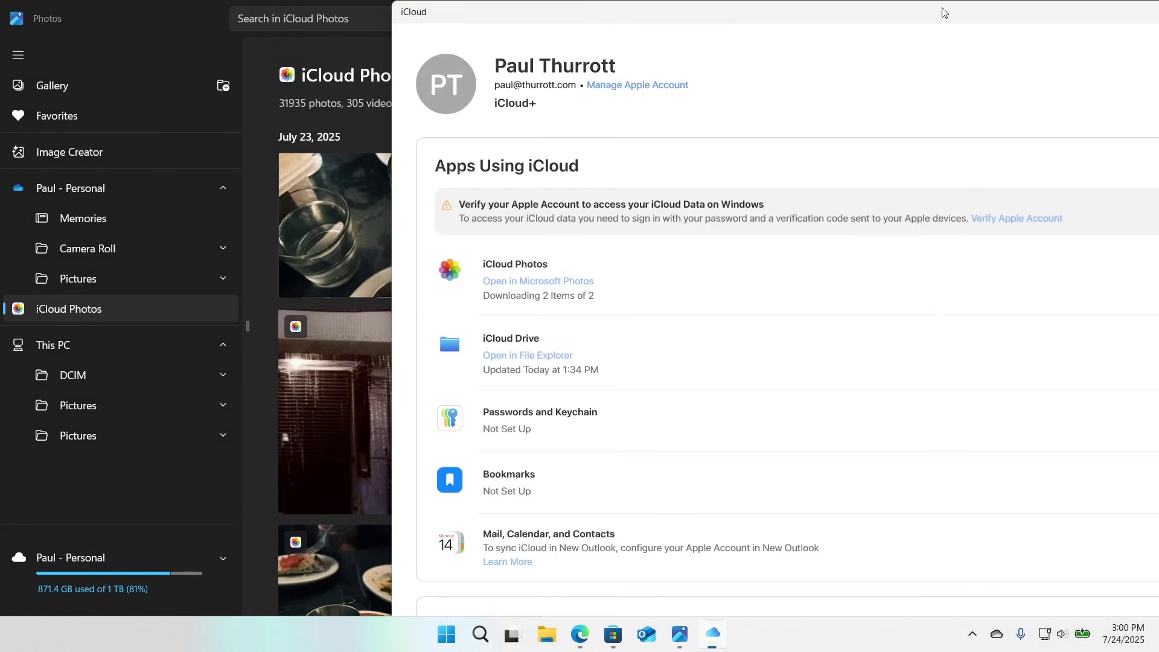
pyautogui.moveTo(641, 9); pyautogui.dragTo(426, 31)
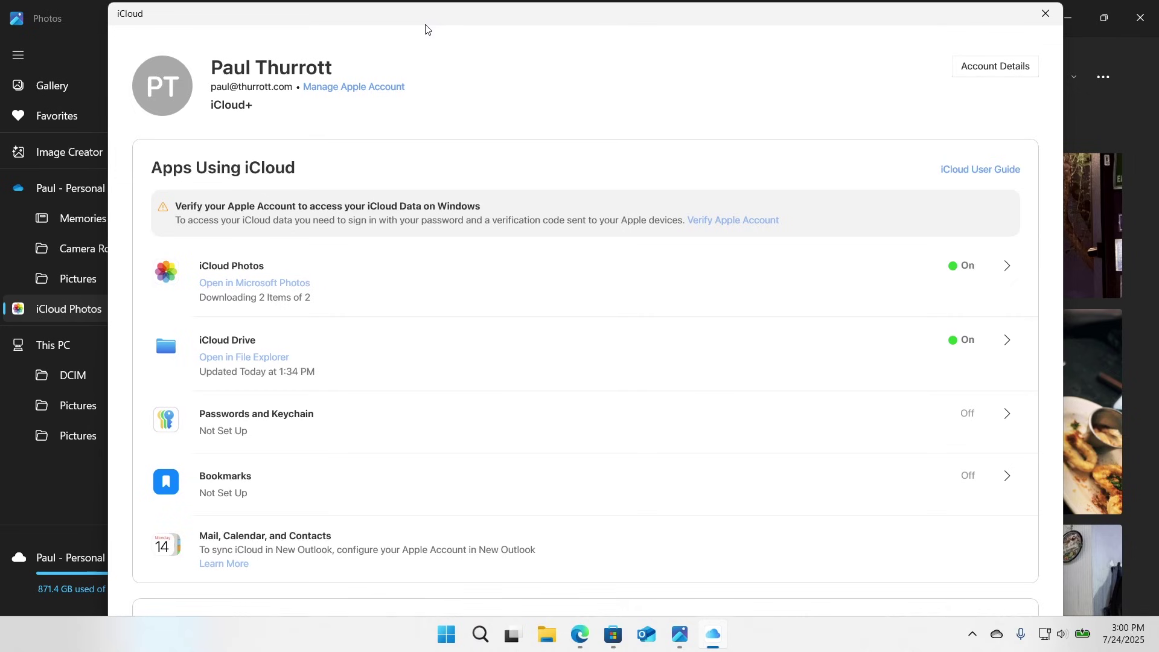
pyautogui.click(1088, 53)
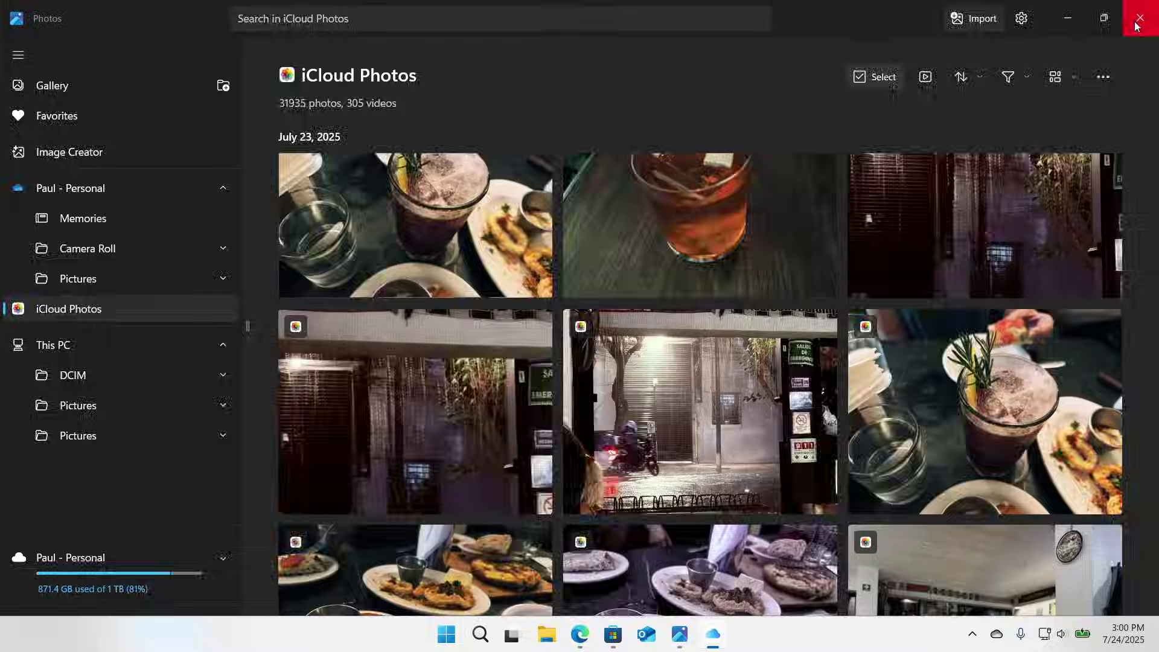
# - Close Photos, switch to File Explorer, and view the Photos folder inside Pictures > iCloud Photos in a maximized window
pyautogui.click(1140, 18)
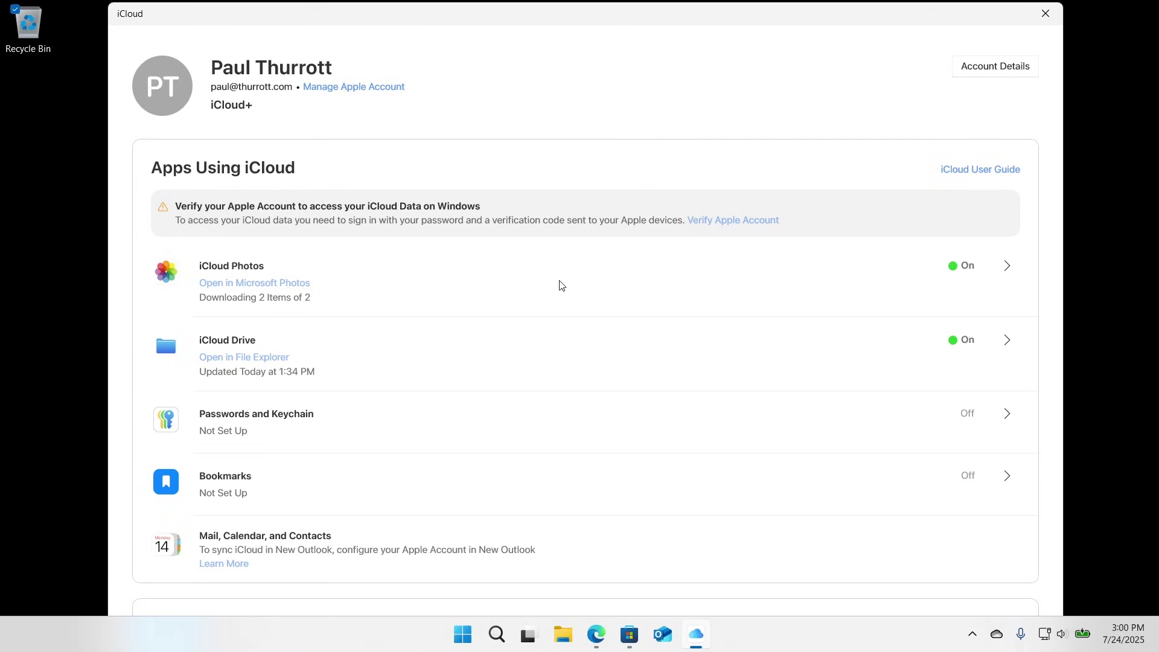
pyautogui.click(567, 643)
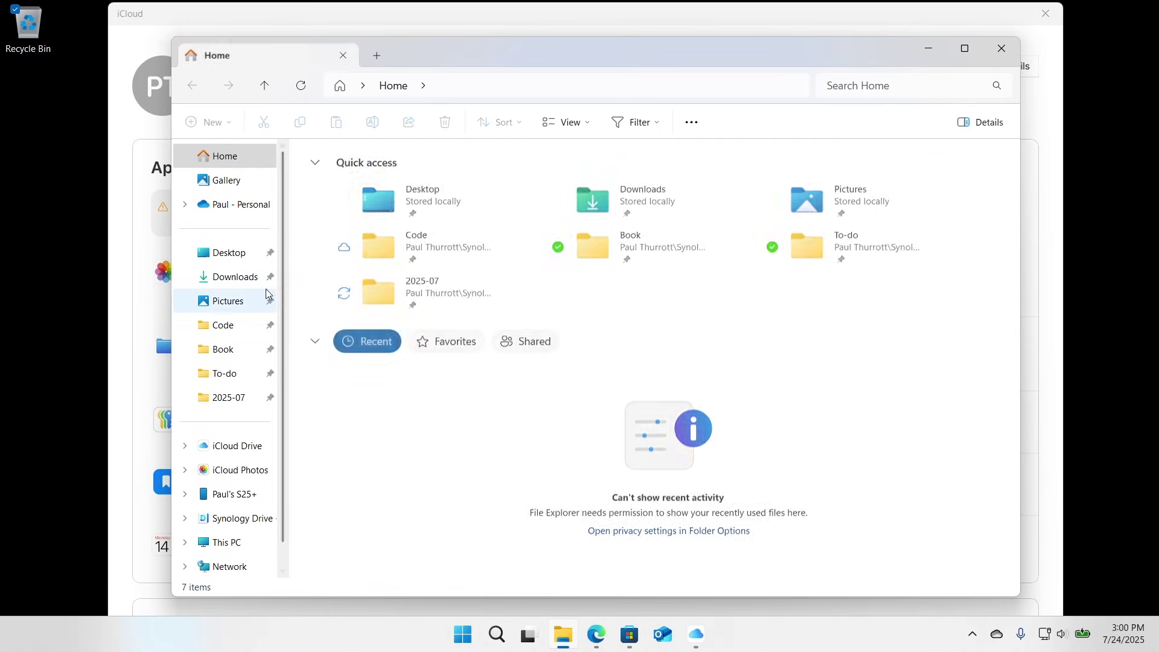
pyautogui.click(230, 300)
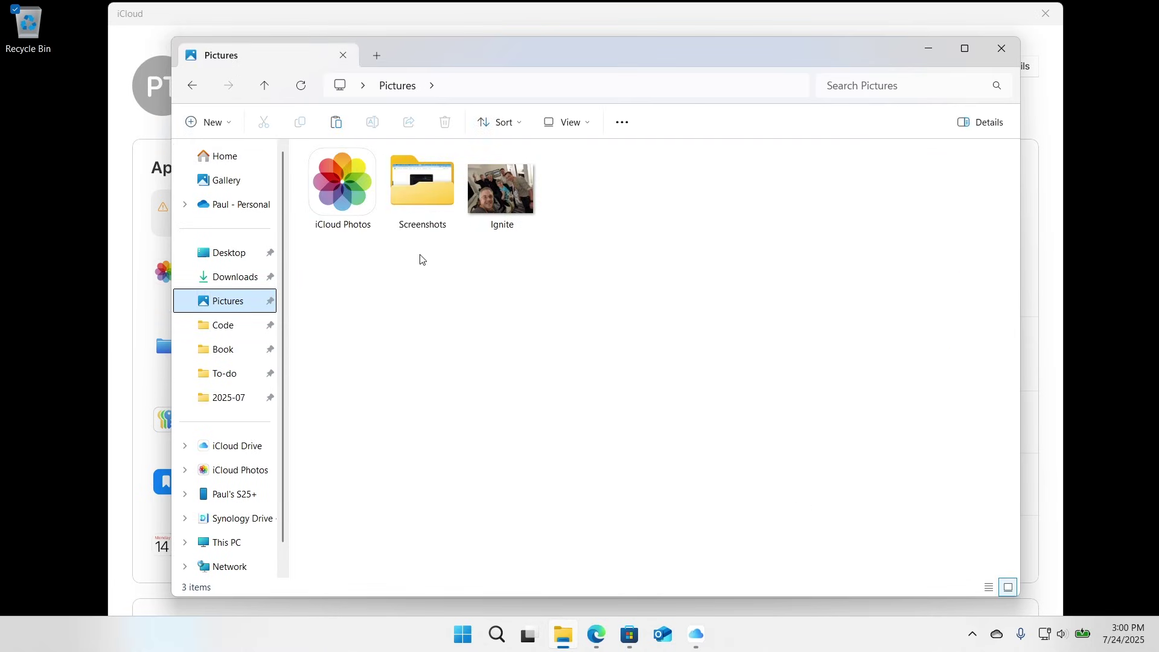
pyautogui.click(345, 181)
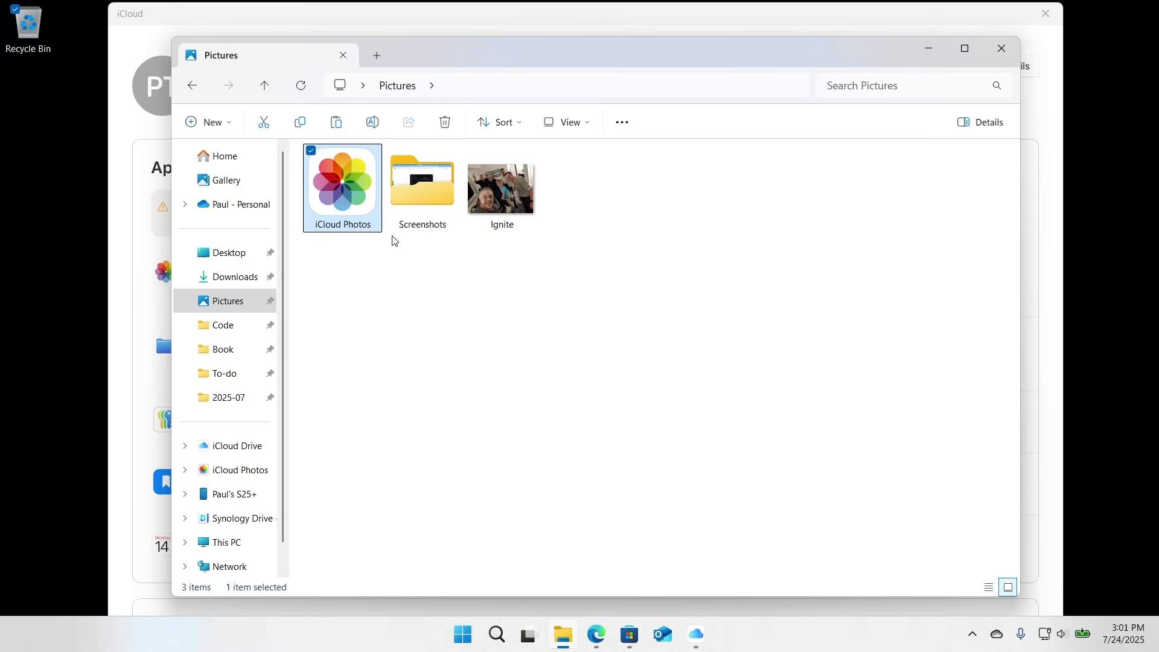
pyautogui.doubleClick(357, 198)
pyautogui.doubleClick(358, 191)
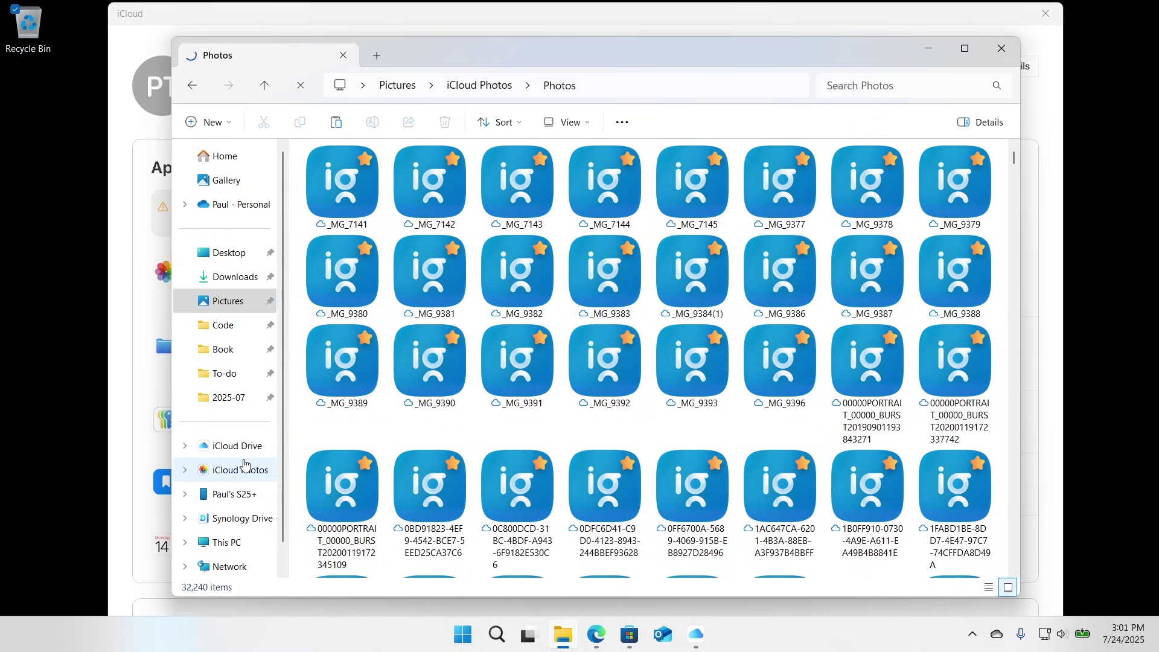
pyautogui.doubleClick(541, 43)
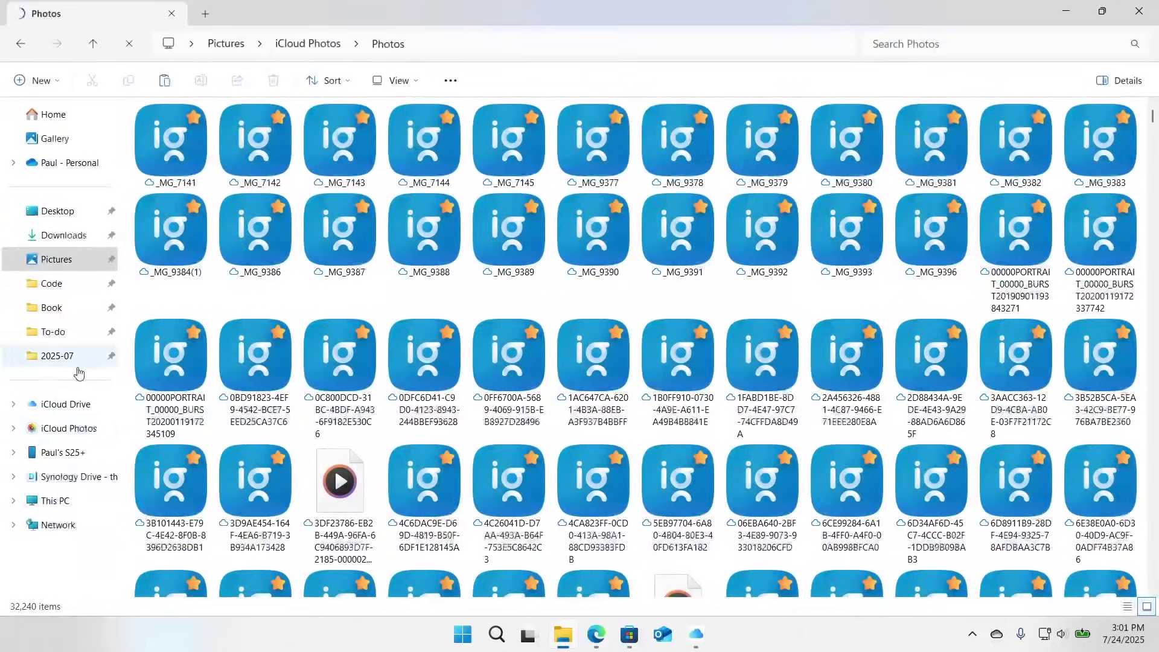
# - Browse the iCloud Photos, This PC, OneDrive and Synology Drive locations in File Explorer
pyautogui.click(70, 431)
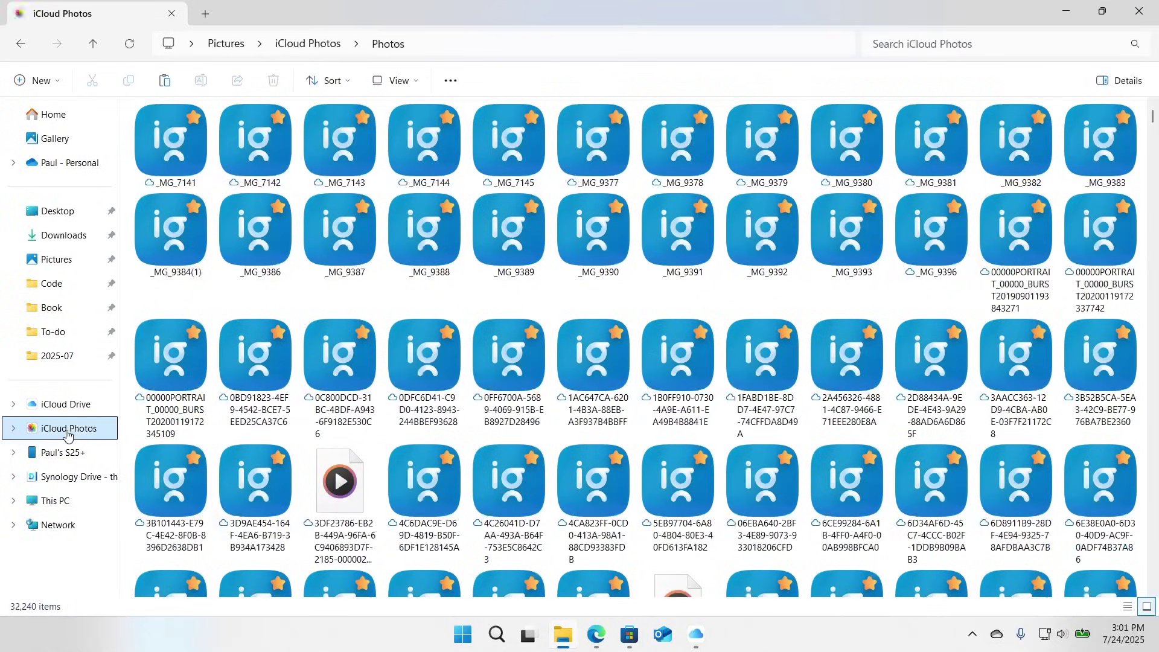
pyautogui.click(55, 500)
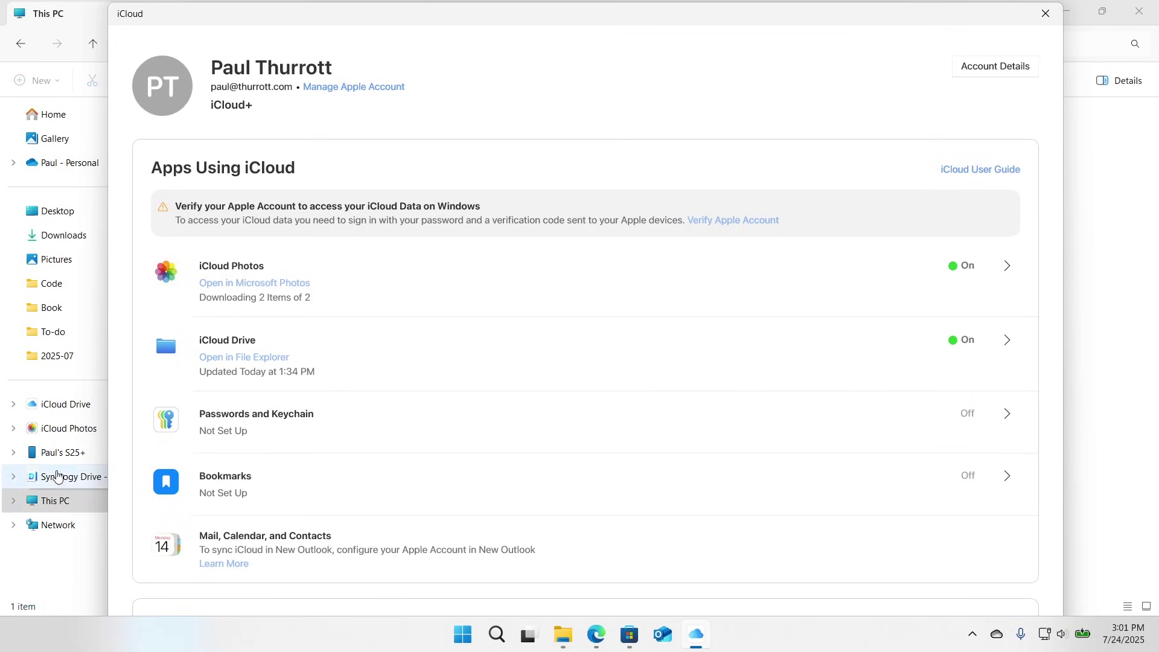
pyautogui.click(66, 167)
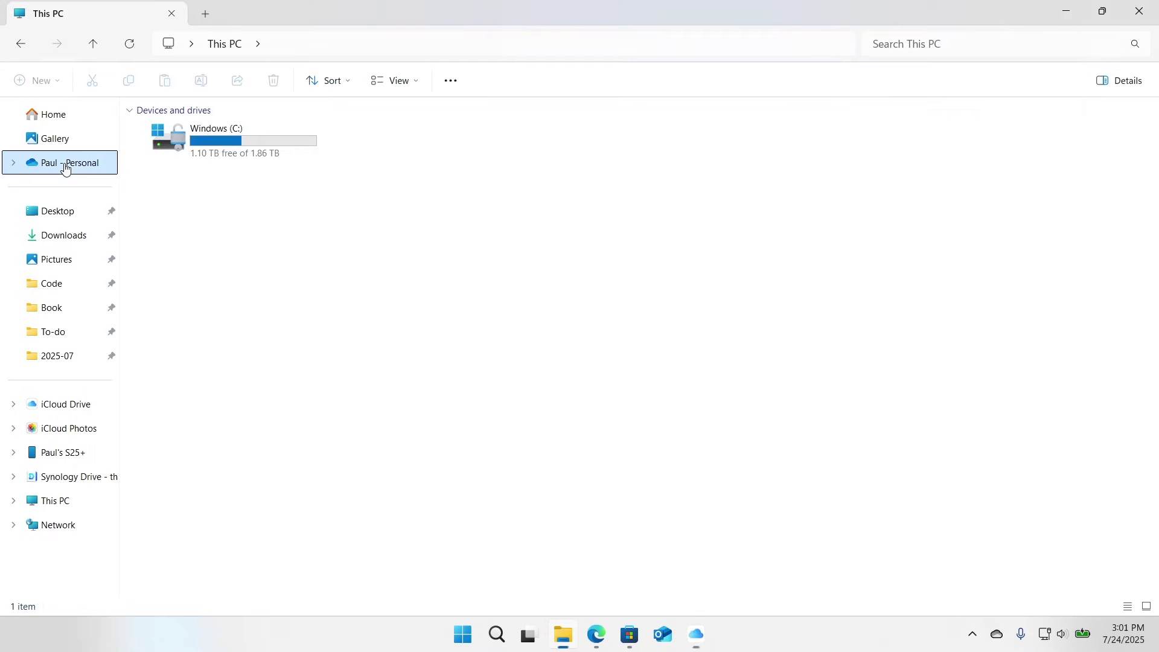
pyautogui.click(68, 483)
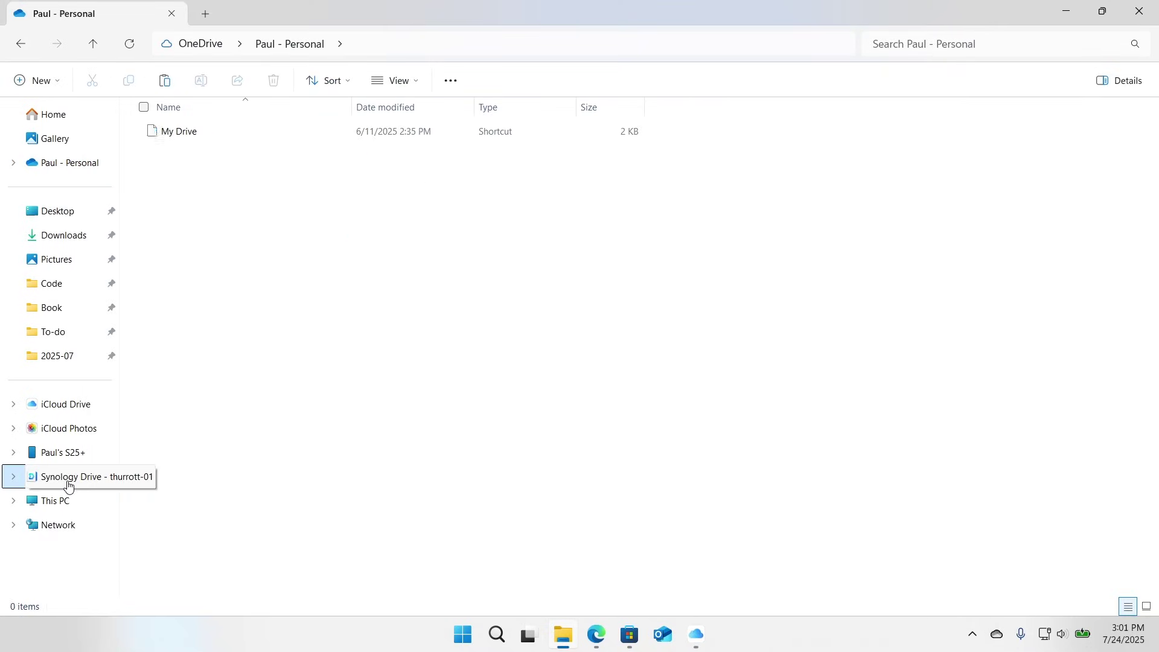
# - Open iCloud Drive, view the contents of its Documents folder, and return to the iCloud Drive root
pyautogui.click(68, 415)
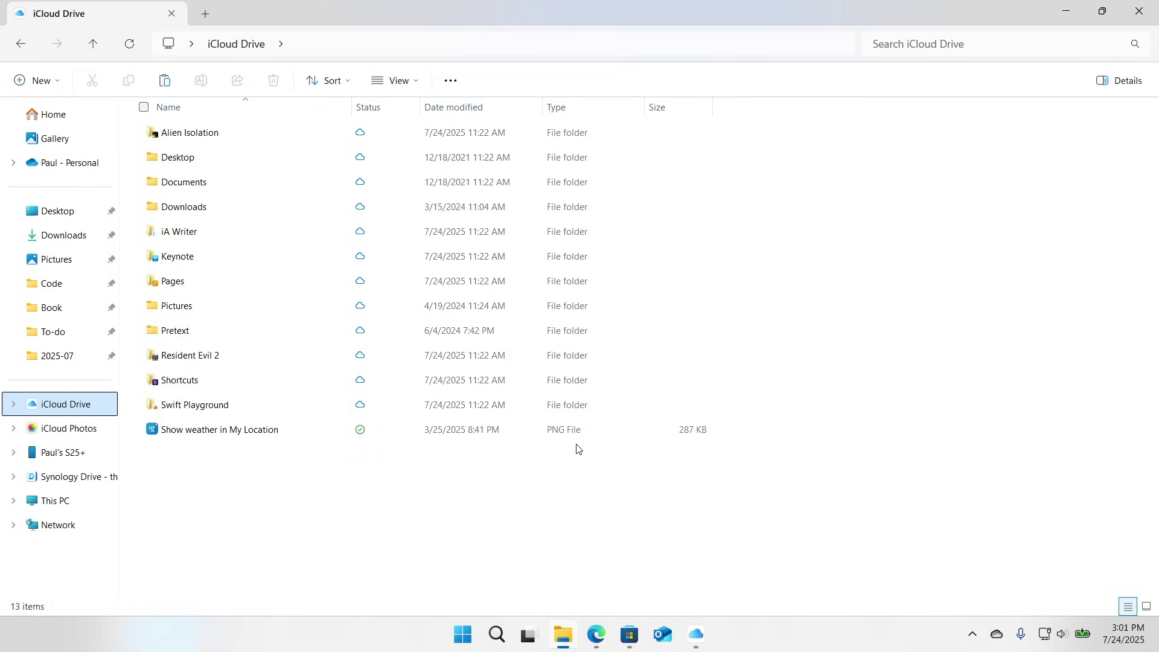
pyautogui.click(253, 192)
pyautogui.doubleClick(253, 192)
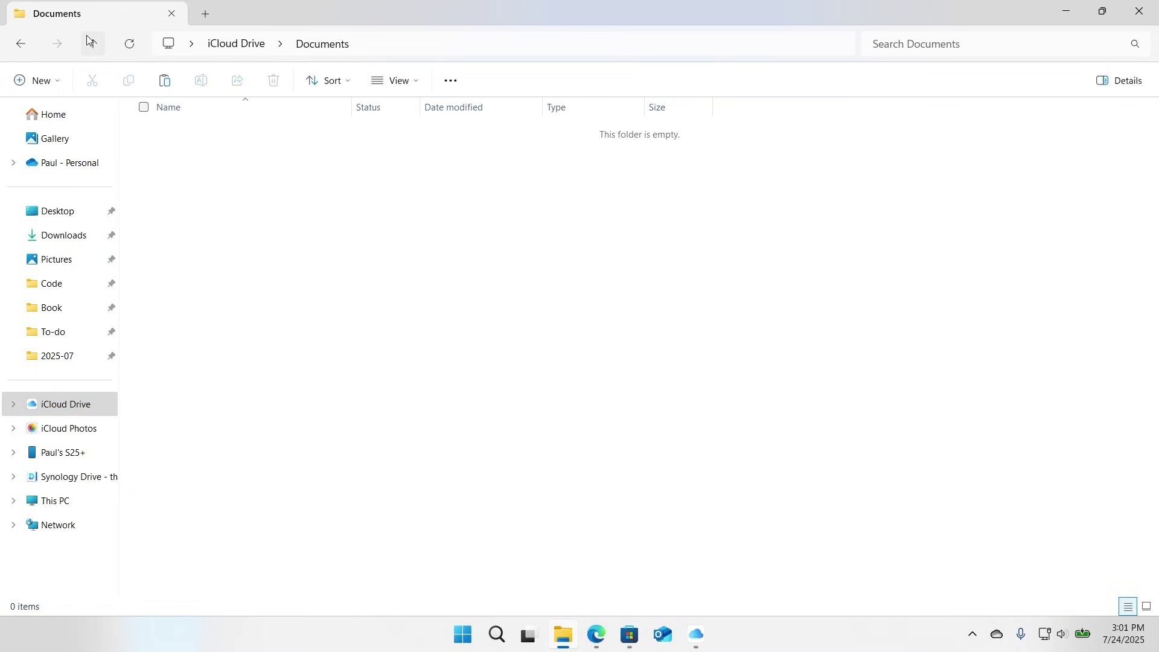
pyautogui.hotkey('alt', 'Left')
# - Pin the iCloud Drive Documents folder to Quick access and unpin it again
pyautogui.moveTo(192, 184); pyautogui.dragTo(73, 123)
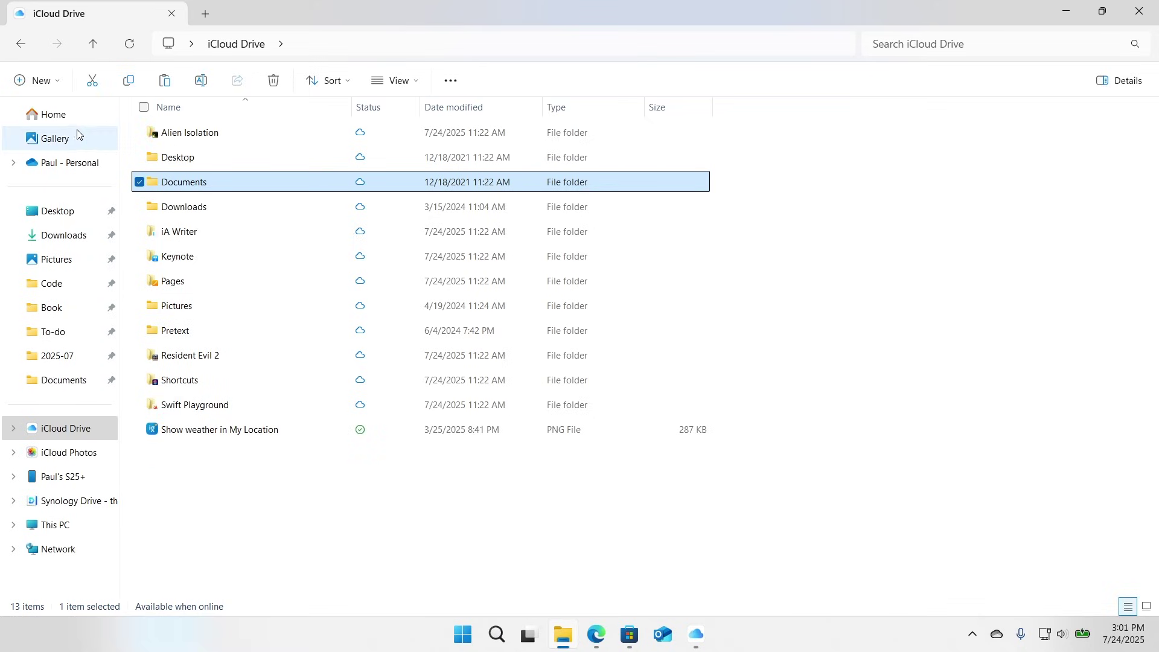
pyautogui.rightClick(95, 389)
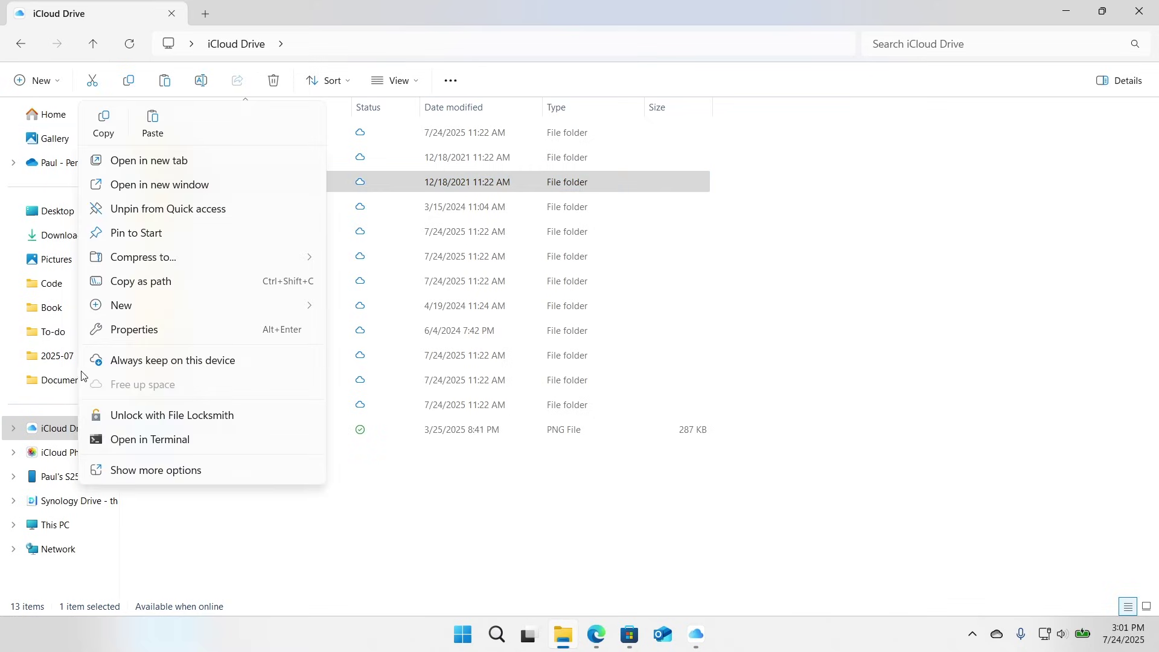
pyautogui.click(201, 216)
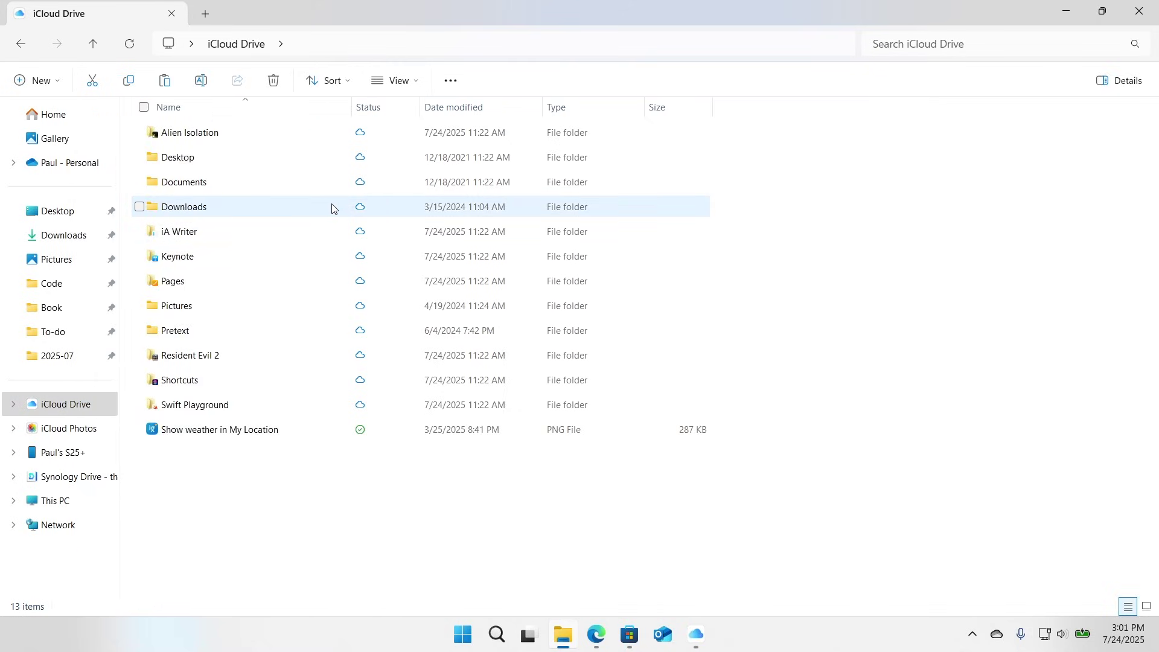
# - Examine the standard and extended context options for the iCloud Drive folder, and dismiss them
pyautogui.rightClick(367, 210)
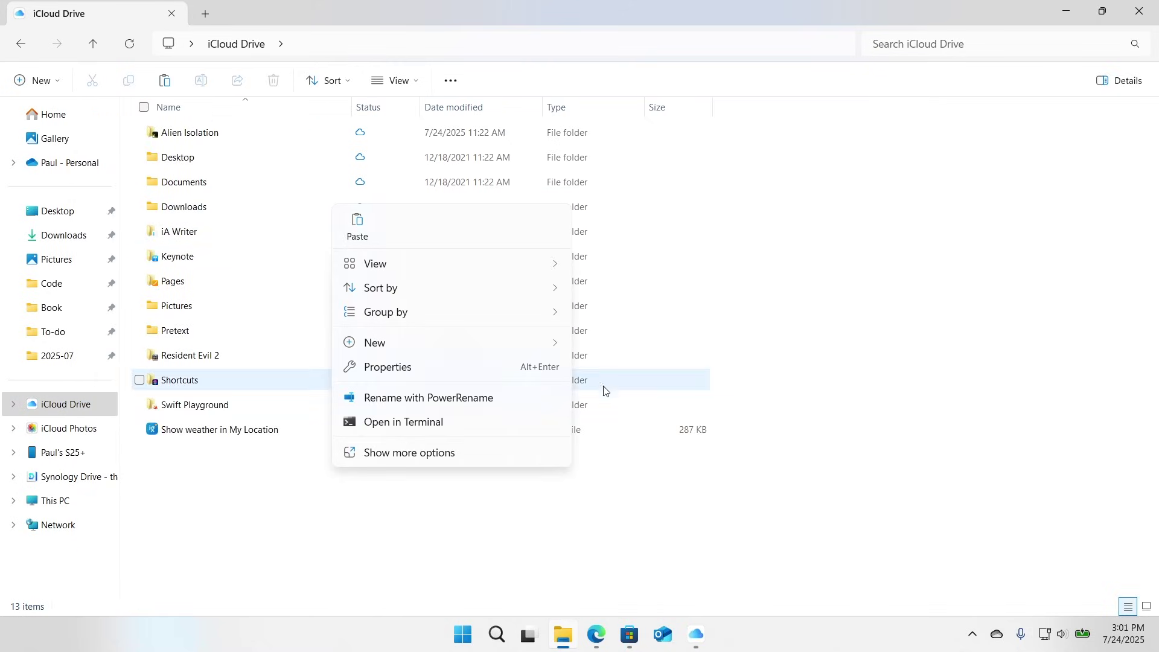
pyautogui.click(520, 455)
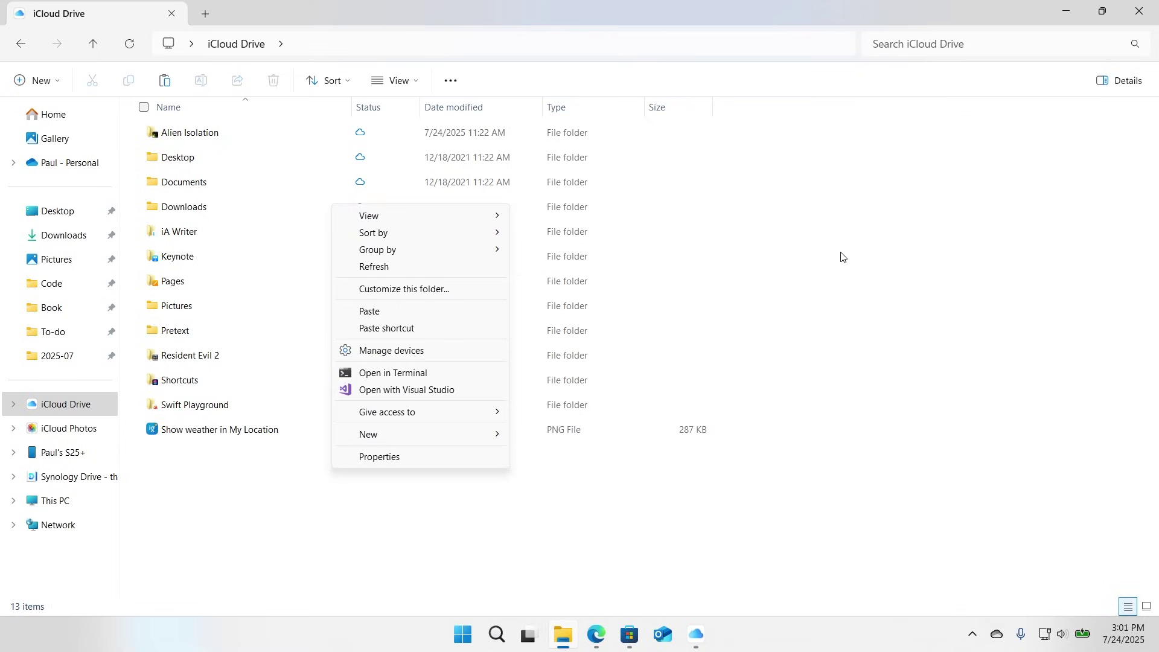
pyautogui.click(563, 549)
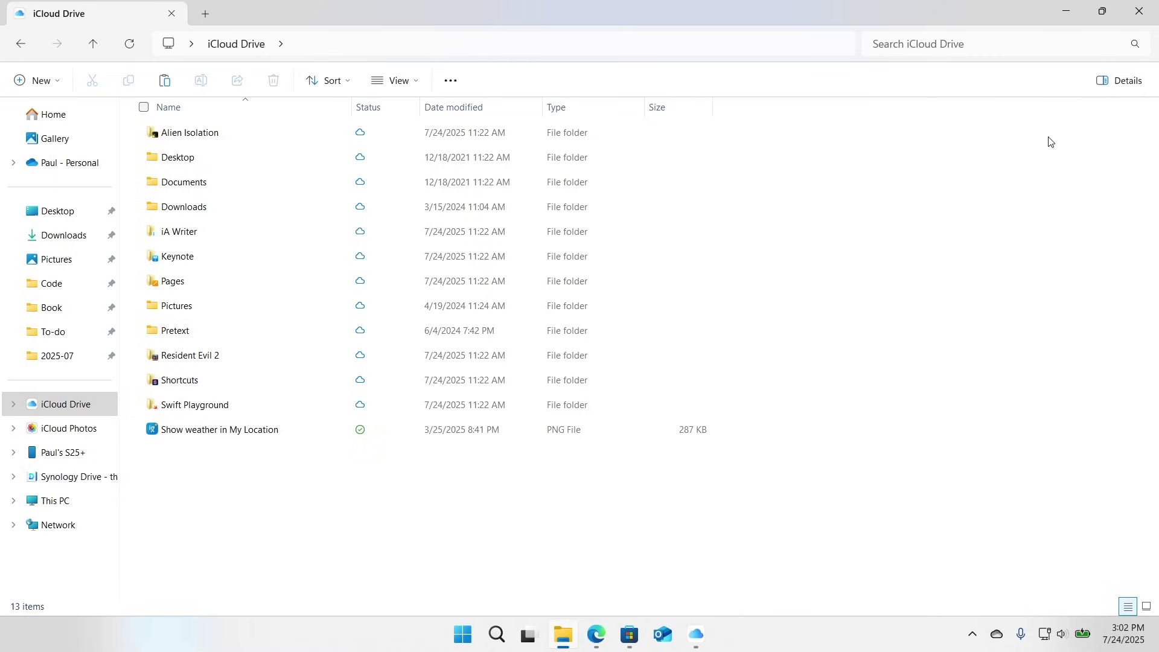
# - Minimize the iCloud Drive window and close the iCloud app to clear the desktop
pyautogui.click(1071, 15)
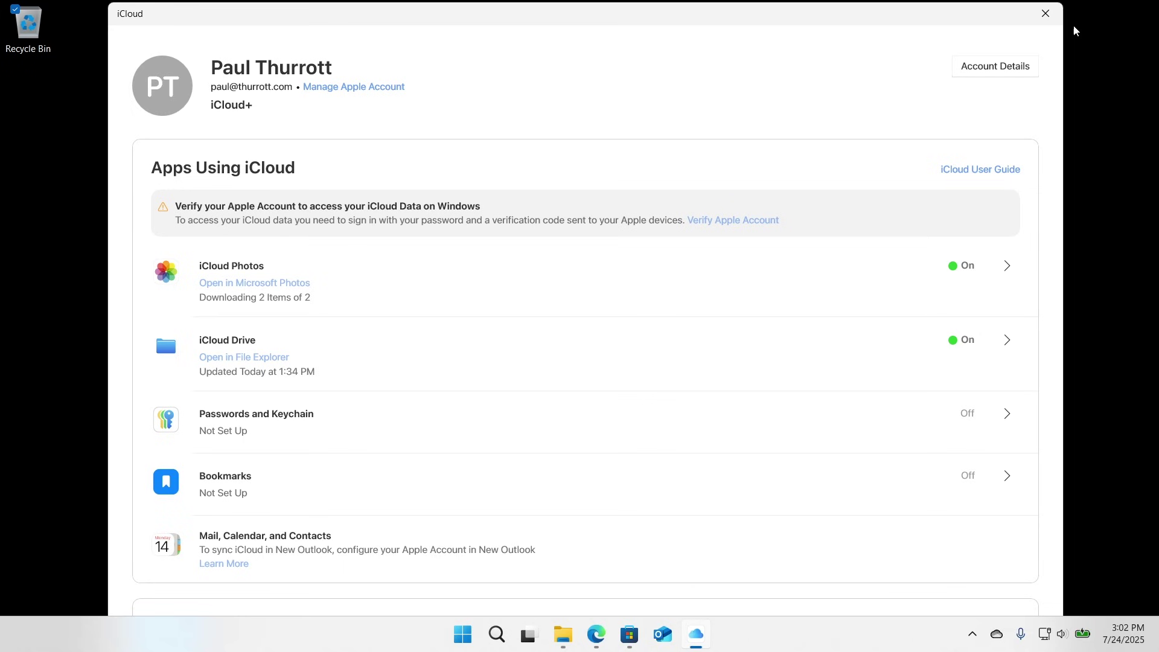
pyautogui.click(1045, 14)
pyautogui.press('super')
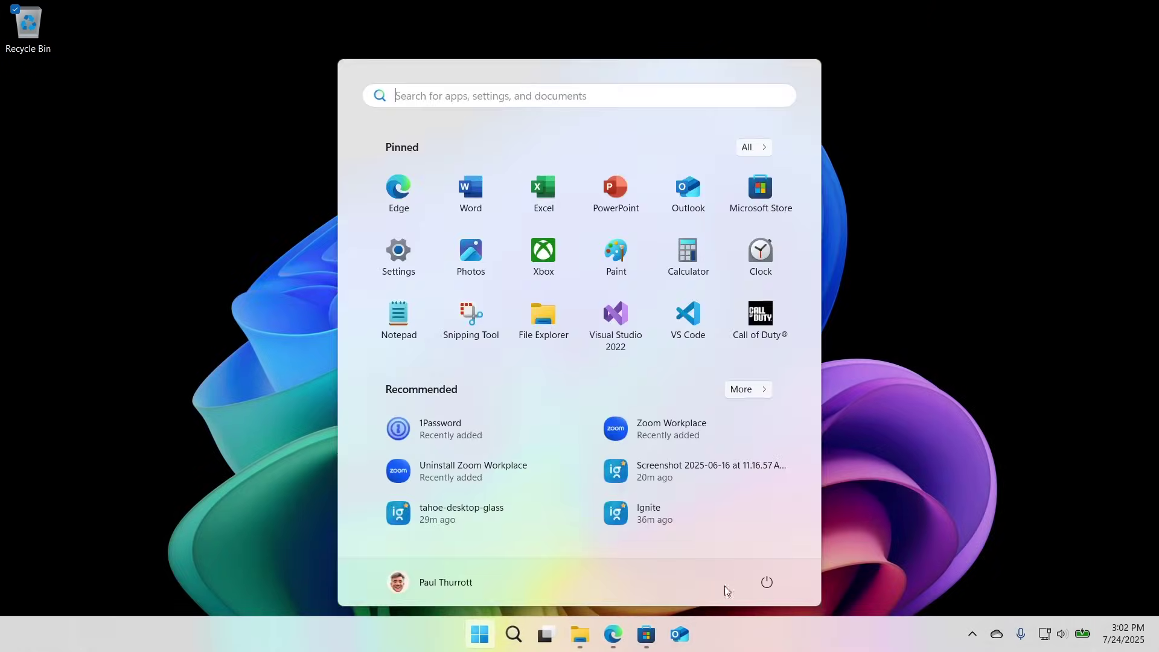
pyautogui.press('super')
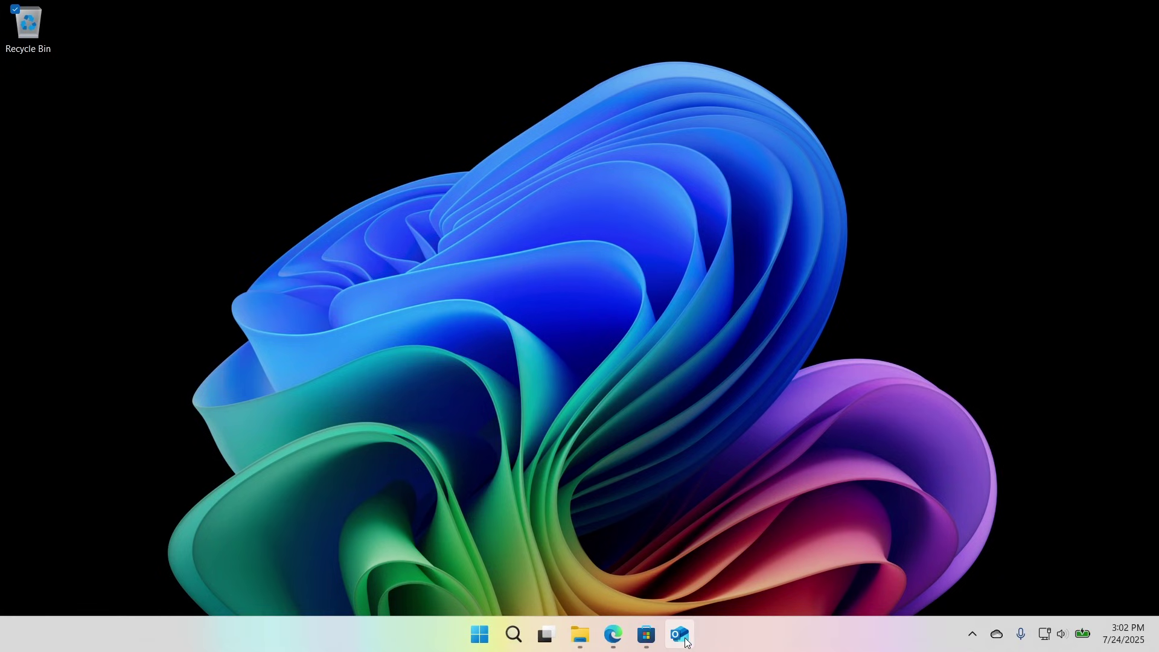
pyautogui.hotkey('alt', 'Tab')
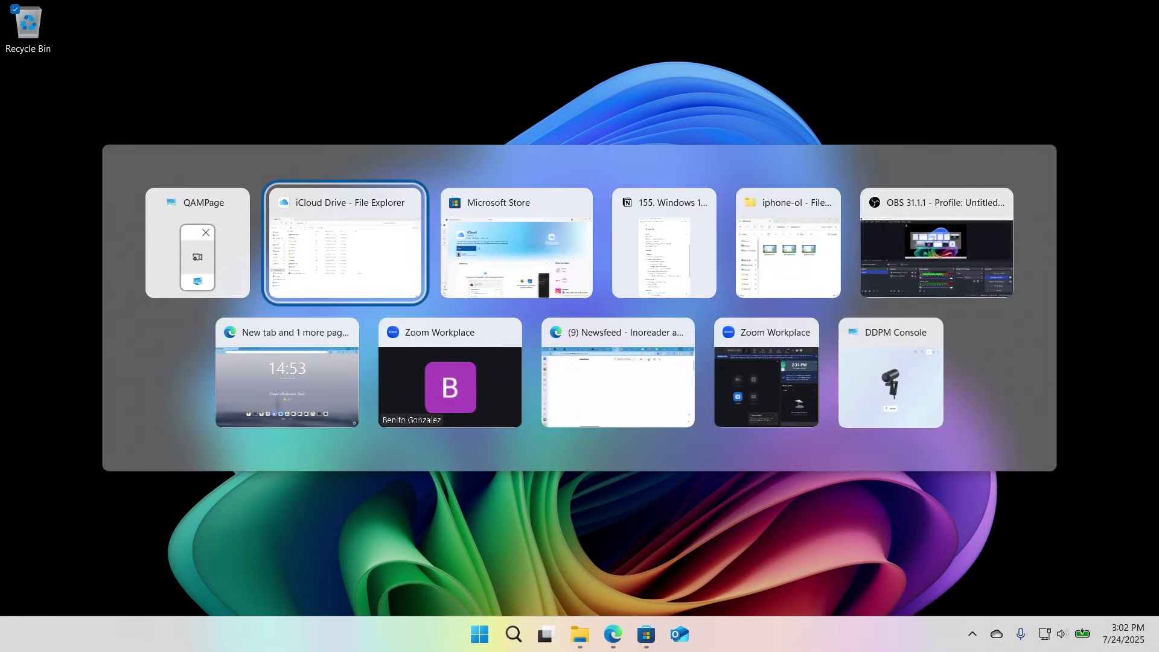
pyautogui.hotkey('alt', 'Tab')
pyautogui.hotkey('alt', 'Tab')
pyautogui.hotkey('alt', 'Tab')
pyautogui.press('Escape')
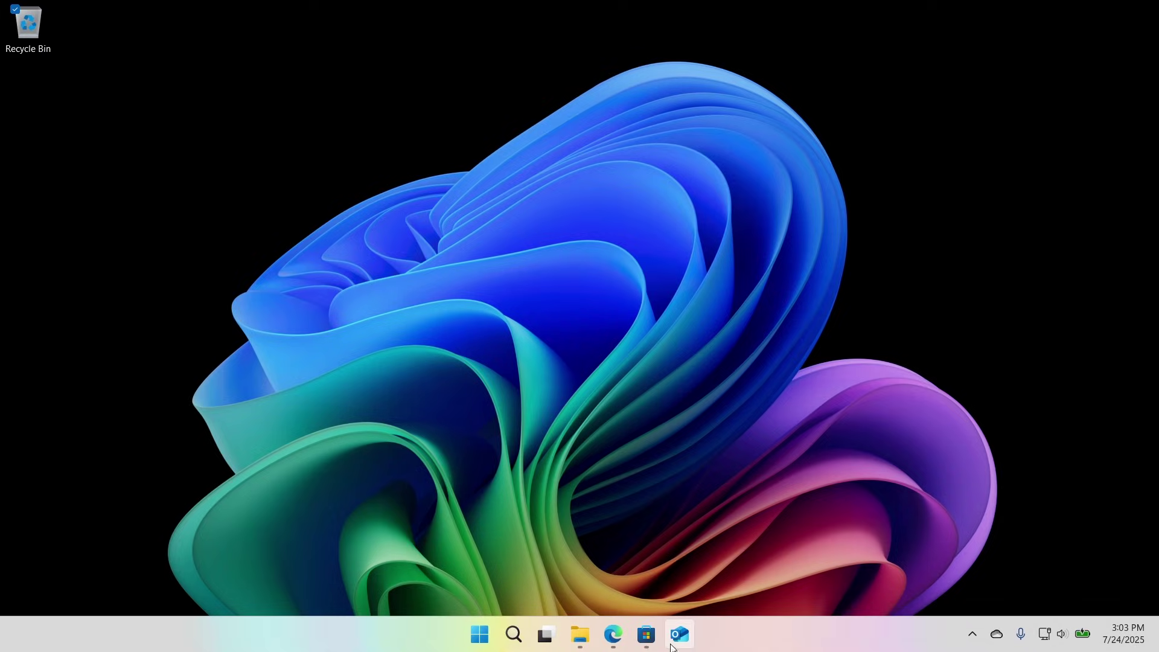
# - Switch to Outlook and read the "Welcome to iCloud Mail." message in the inbox
pyautogui.click(680, 635)
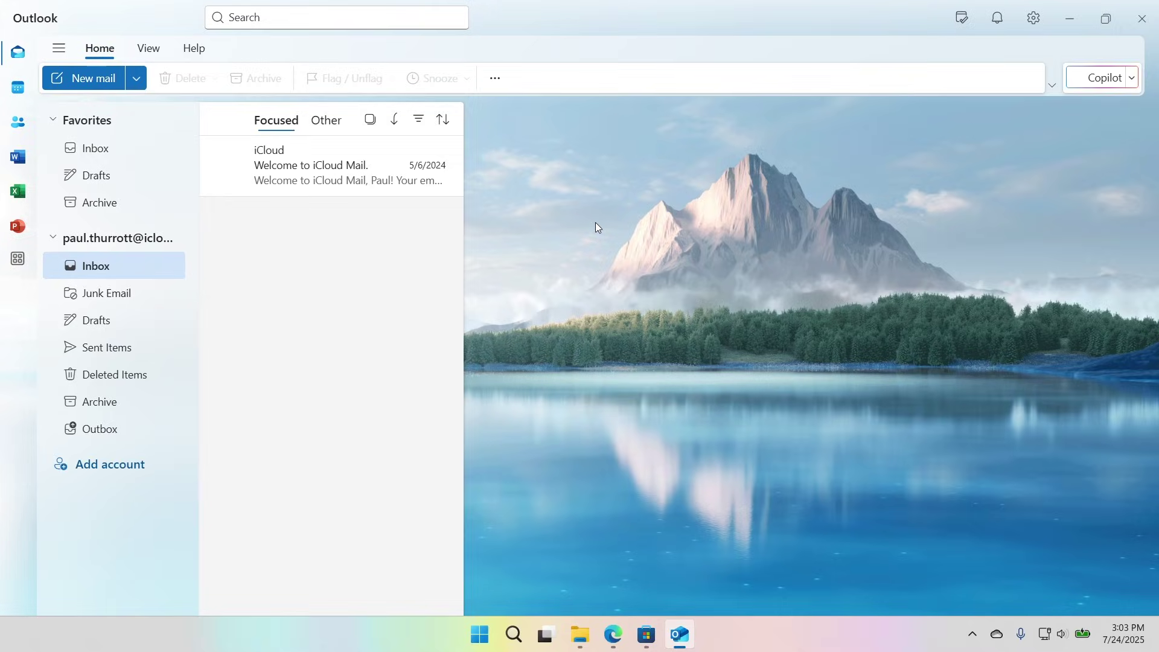
pyautogui.click(313, 175)
pyautogui.scroll(-5, 845, 380)
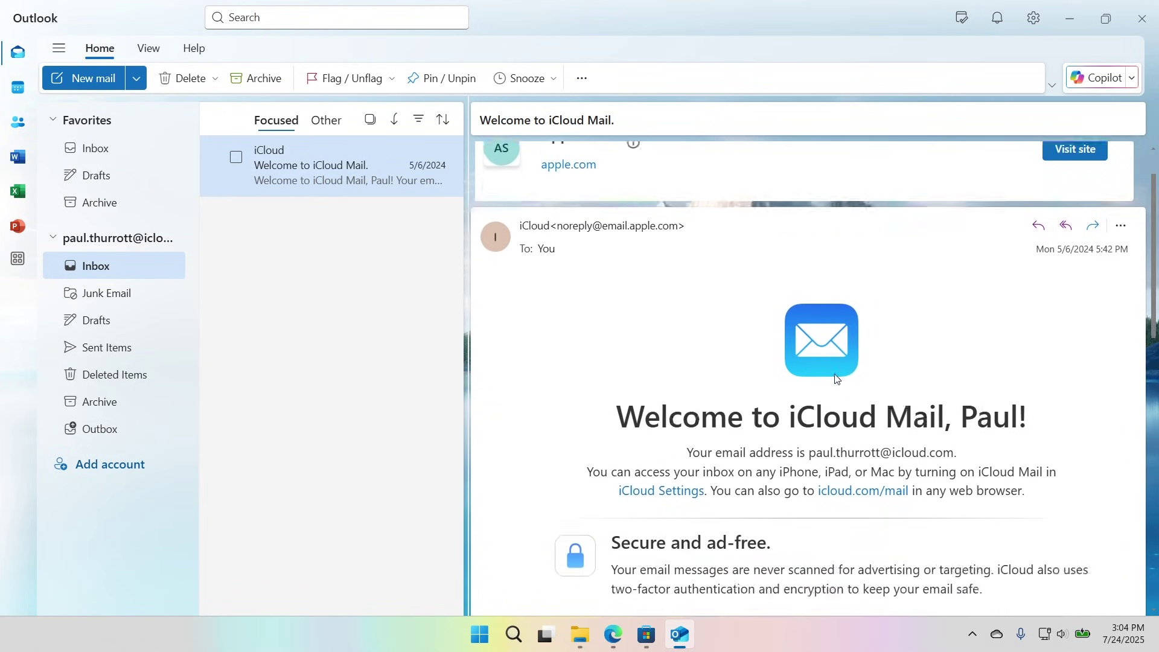
pyautogui.scroll(1, 833, 381)
pyautogui.scroll(2, 833, 382)
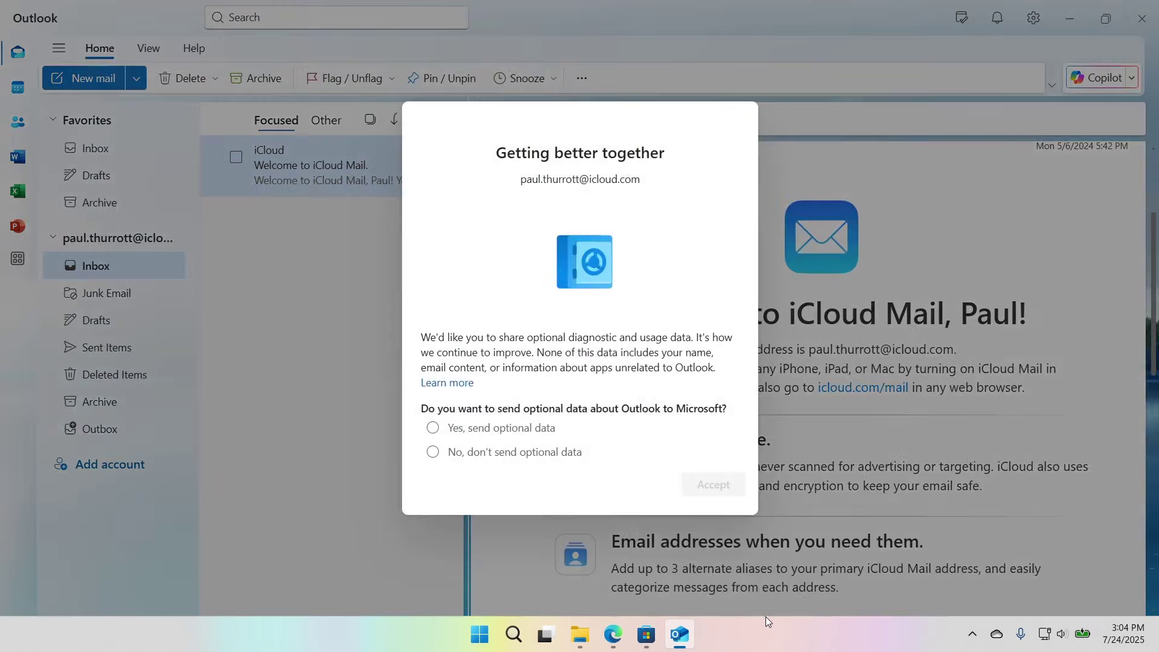
# - Agree to send optional data about Outlook to Microsoft and accept the choice
pyautogui.click(486, 433)
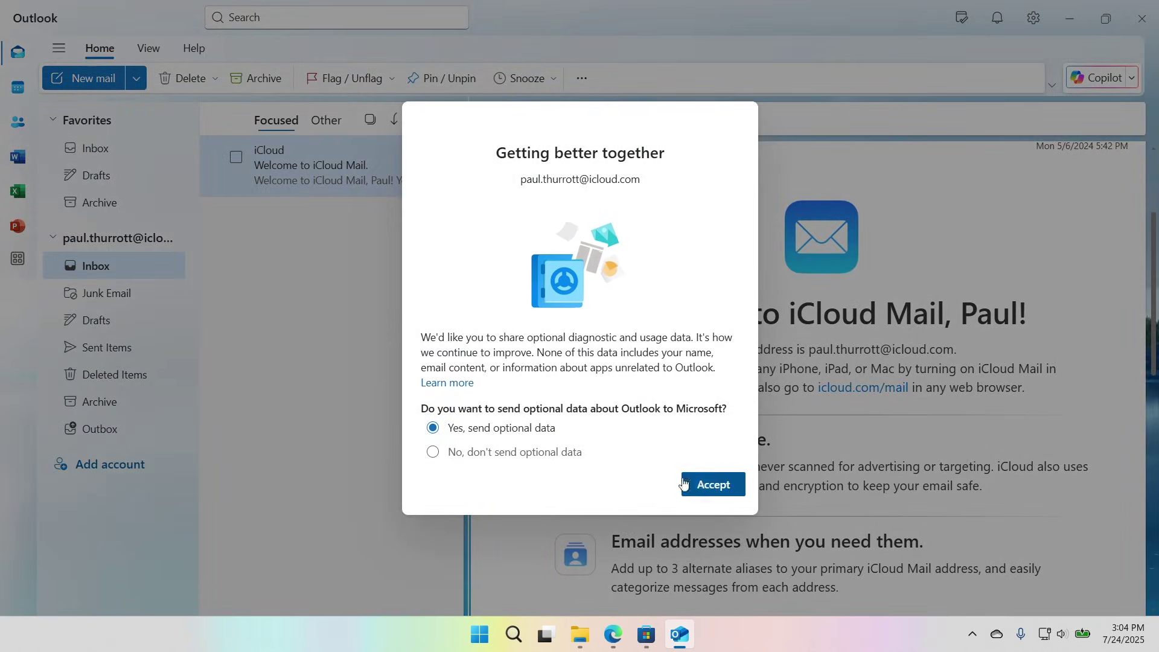
pyautogui.click(700, 484)
pyautogui.click(704, 491)
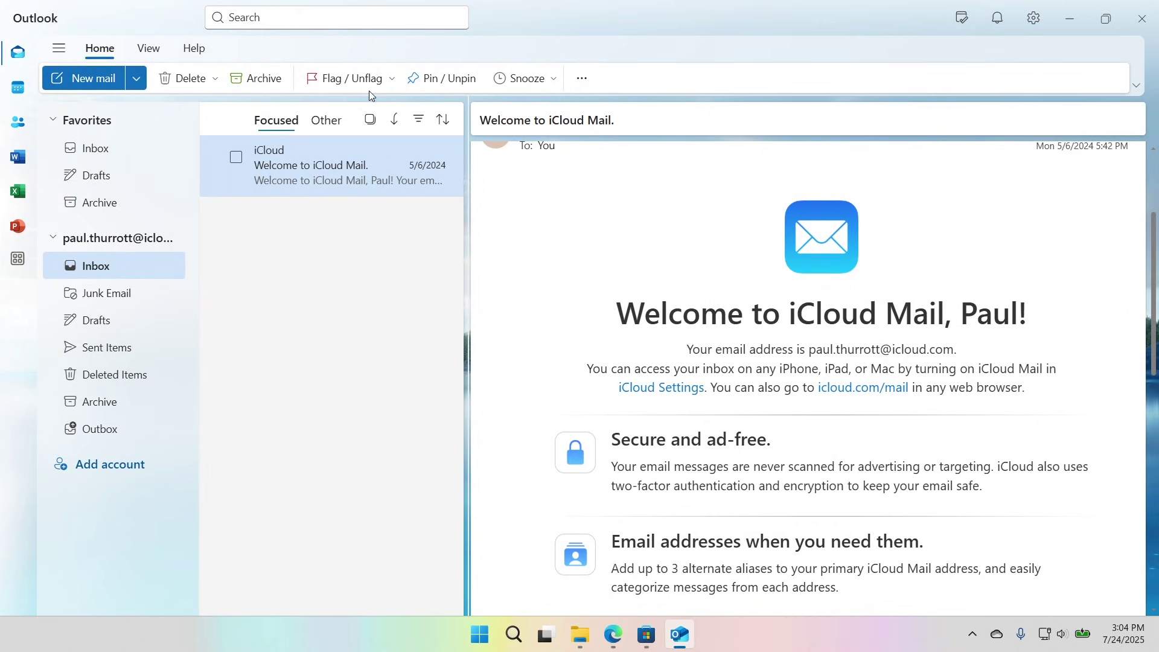
# - View the iCloud account's calendar and contacts in Outlook, return to the mail inbox, and close Outlook
pyautogui.click(18, 88)
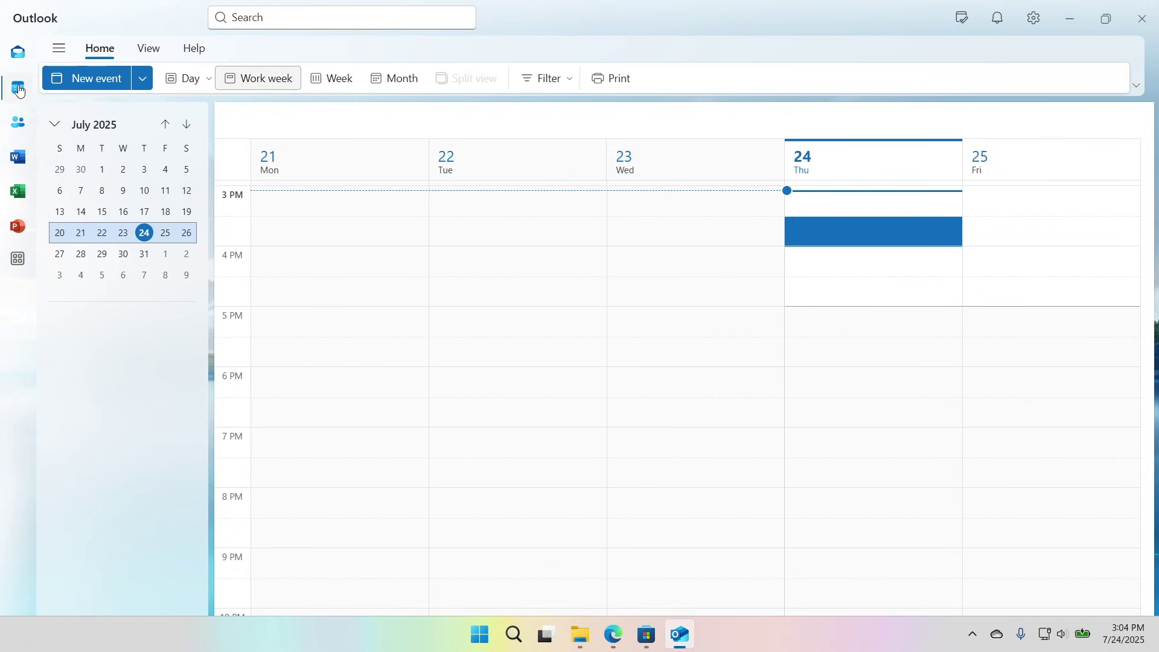
pyautogui.click(20, 130)
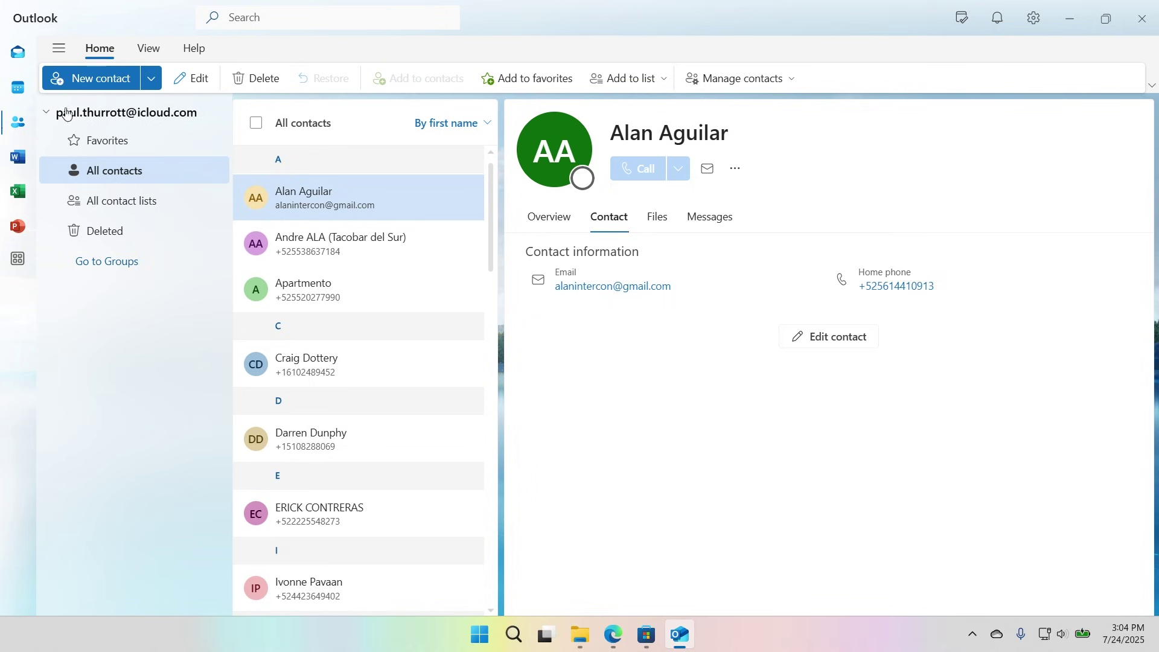
pyautogui.click(18, 89)
pyautogui.click(11, 60)
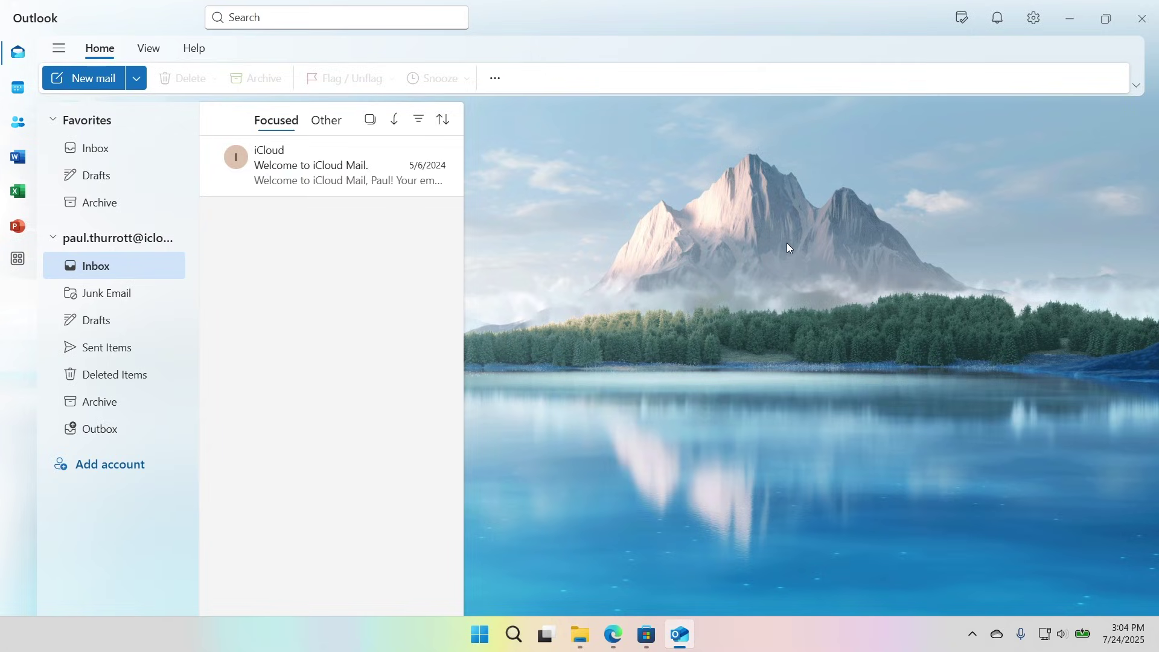
pyautogui.click(1142, 19)
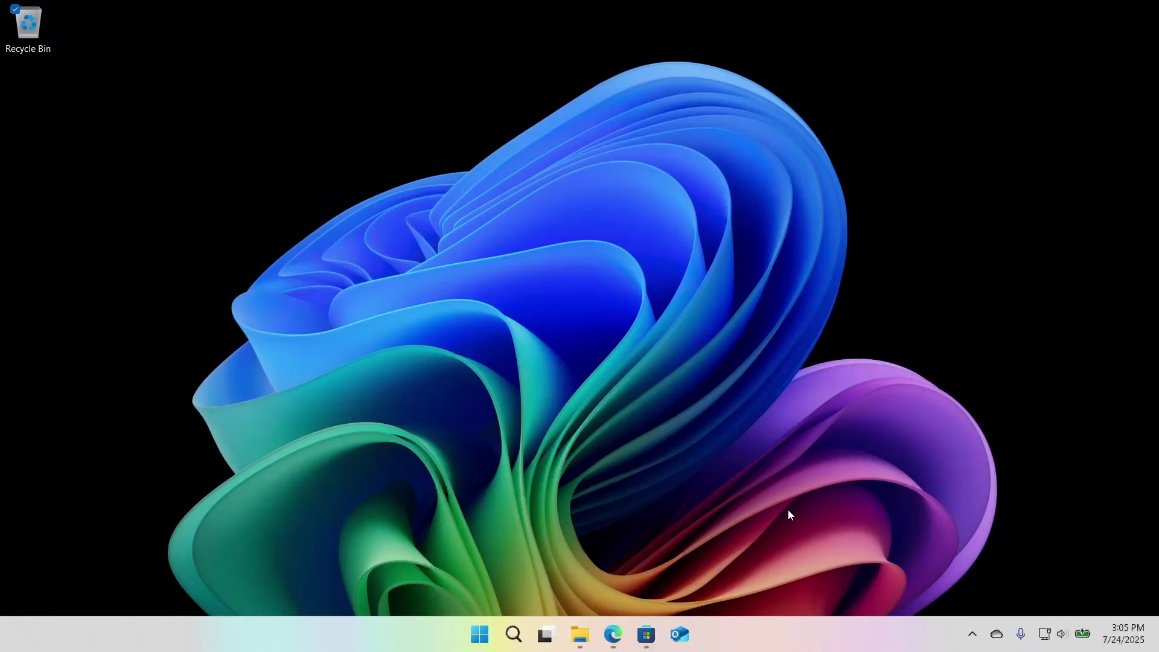
# - Search Windows for "apple mu" and open the Apple Music app
pyautogui.press('super')
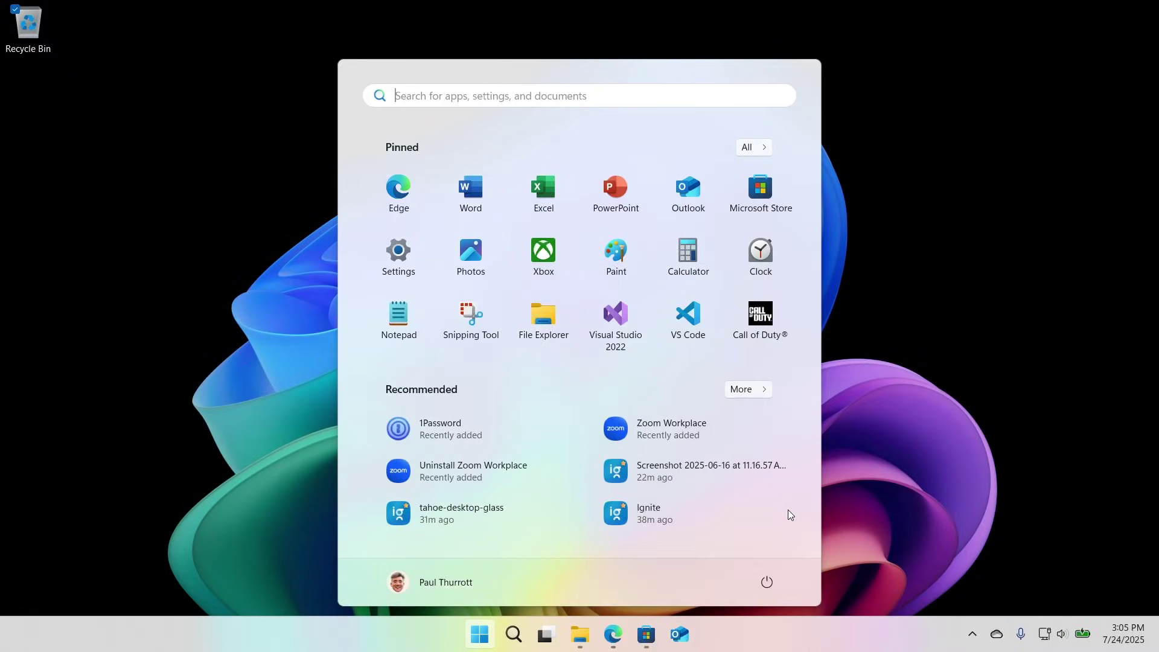
pyautogui.write('apple mu')
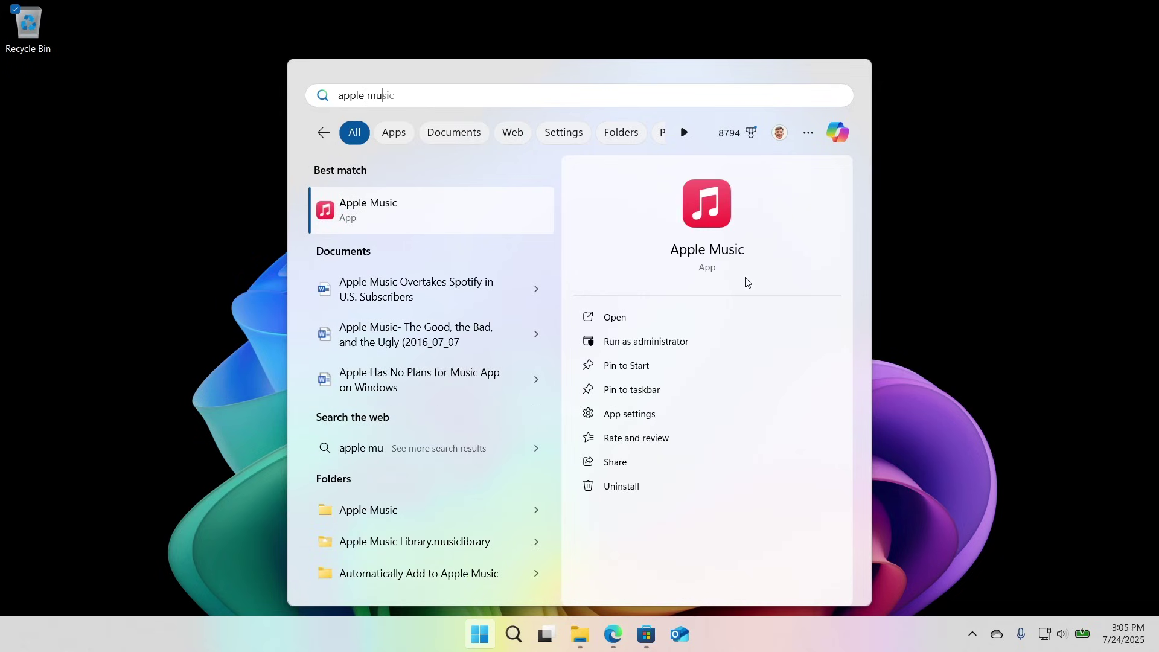
pyautogui.click(494, 216)
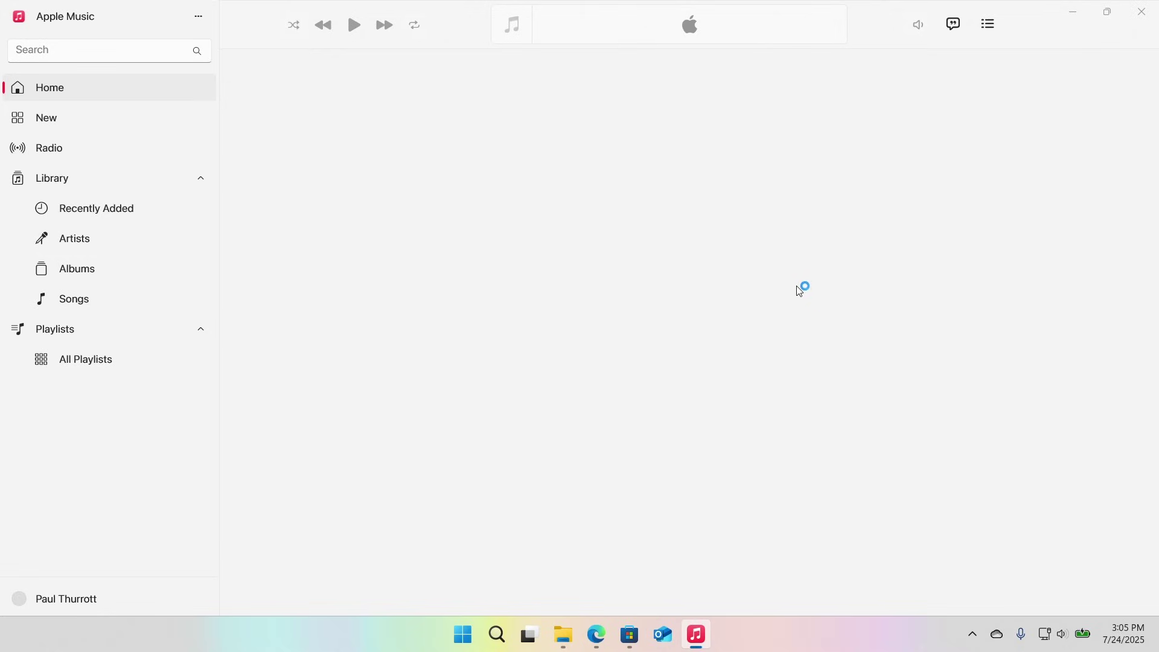
# - View all playlists in the music library, then browse the recommendations and mixes on the Home page
pyautogui.click(95, 362)
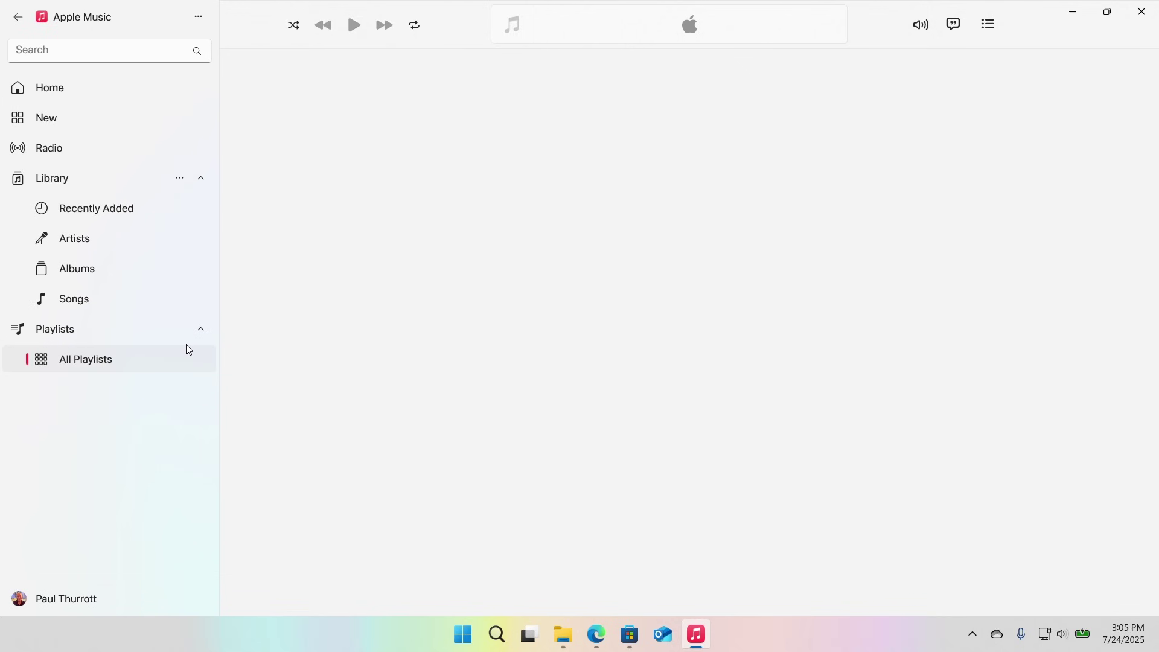
pyautogui.scroll(-6, 122, 318)
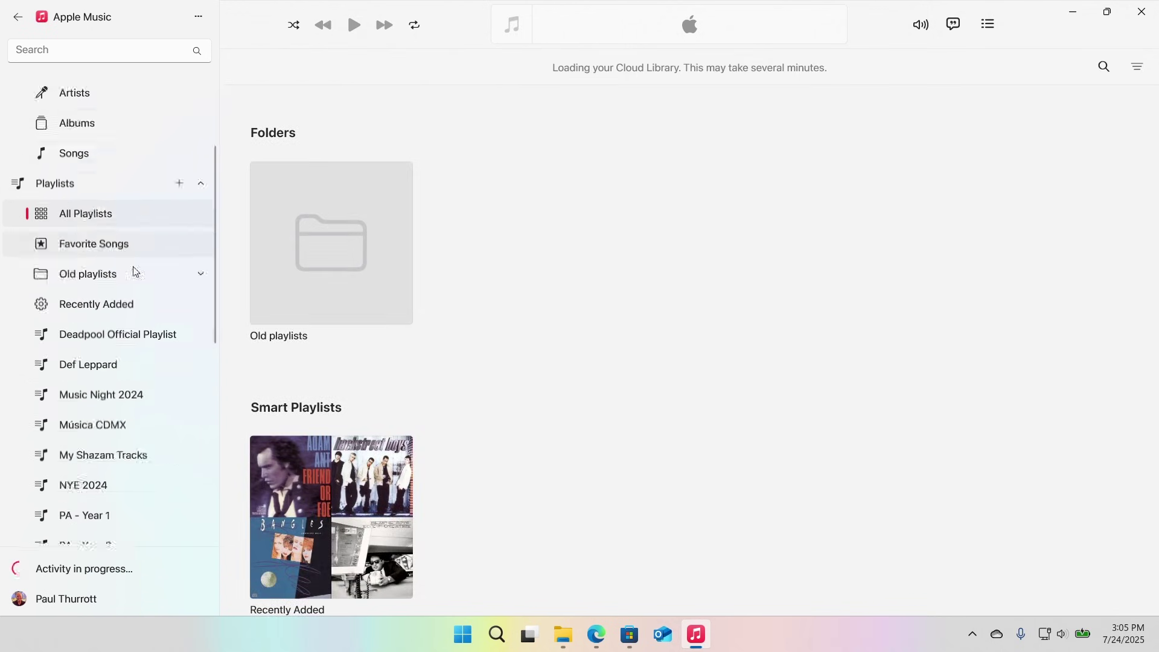
pyautogui.scroll(6, 121, 341)
pyautogui.click(45, 89)
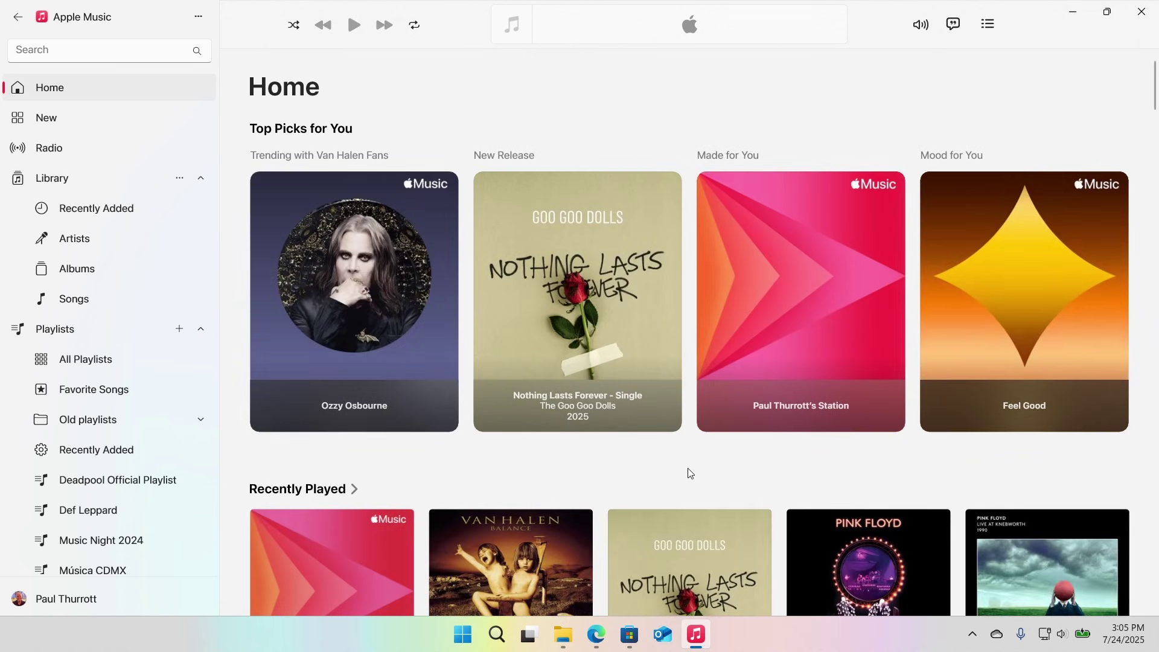
pyautogui.scroll(-7, 688, 473)
pyautogui.scroll(-8, 687, 468)
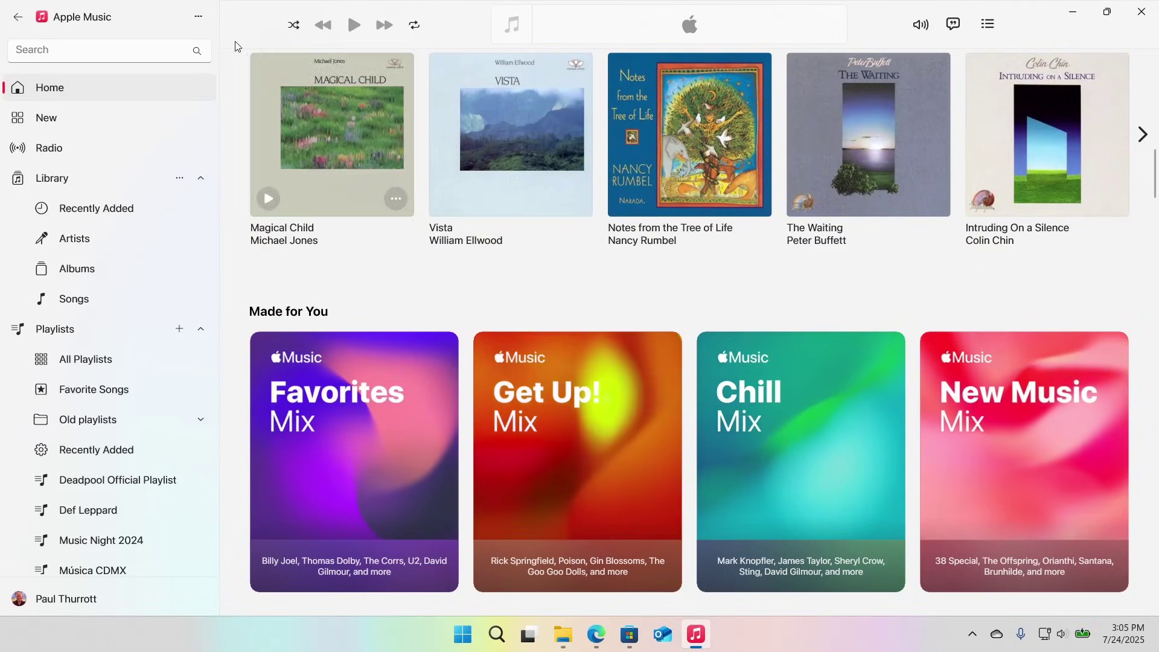
# - Review the General settings of Apple Music, including library syncing and listening history, and close the app
pyautogui.click(198, 16)
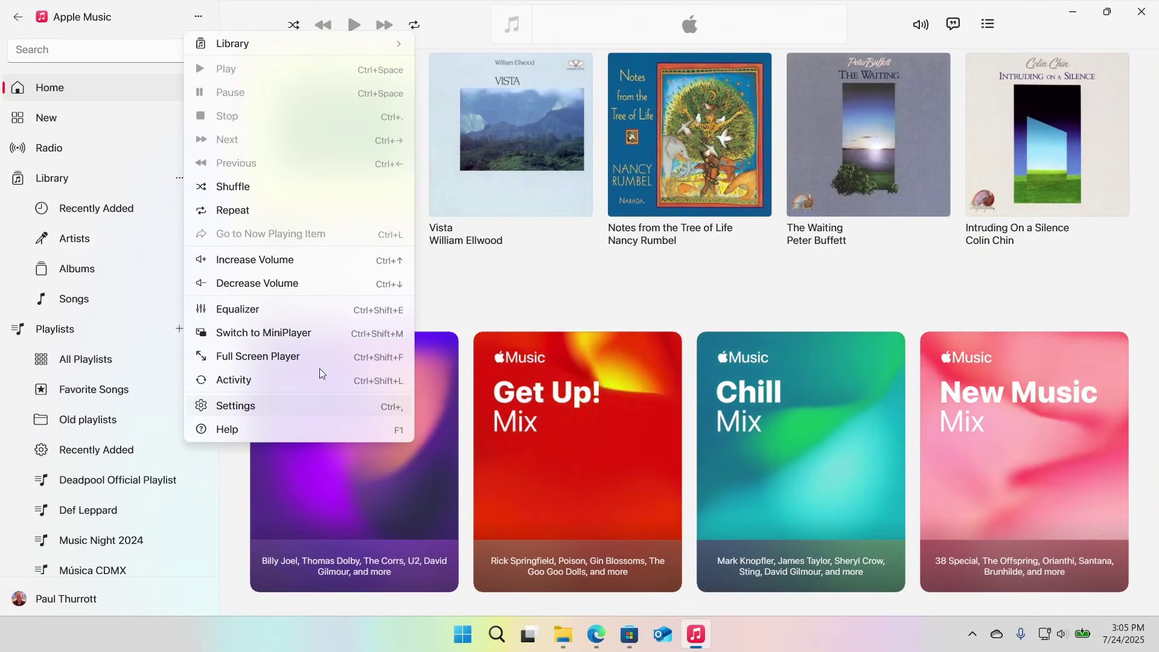
pyautogui.click(270, 404)
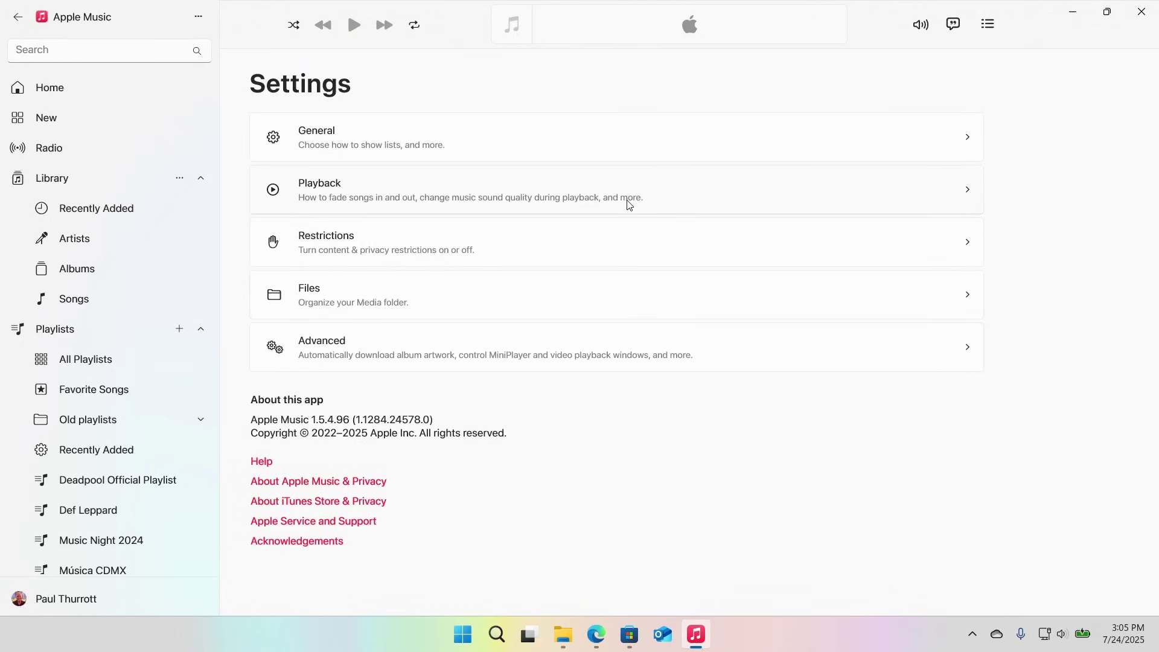
pyautogui.click(536, 145)
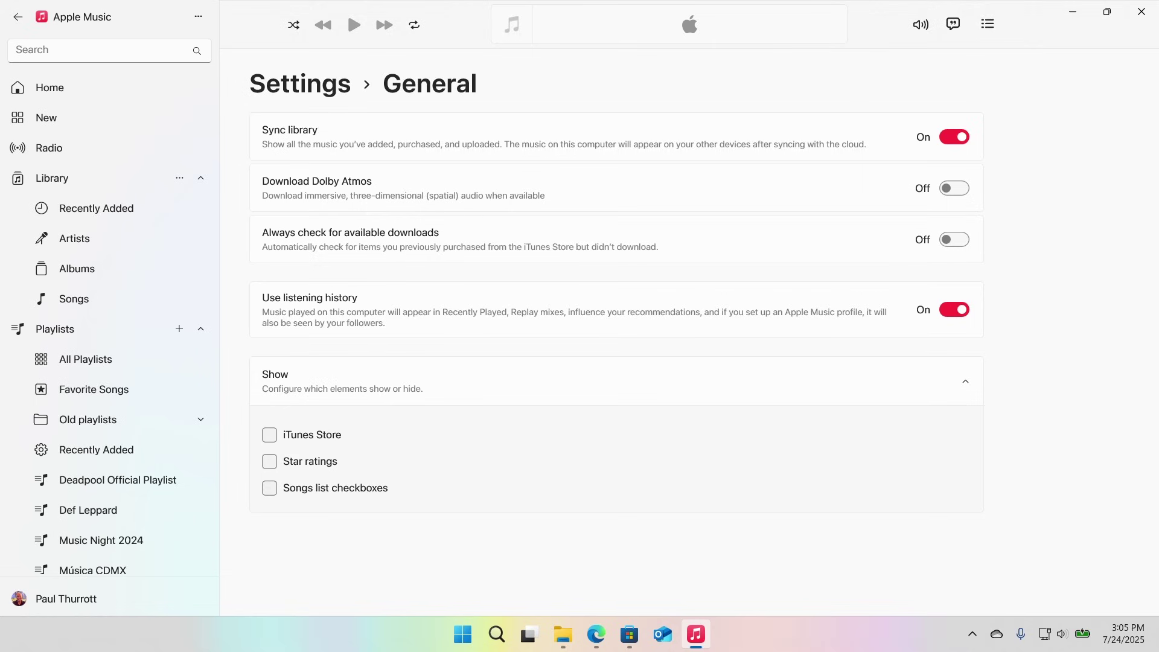
pyautogui.click(1140, 13)
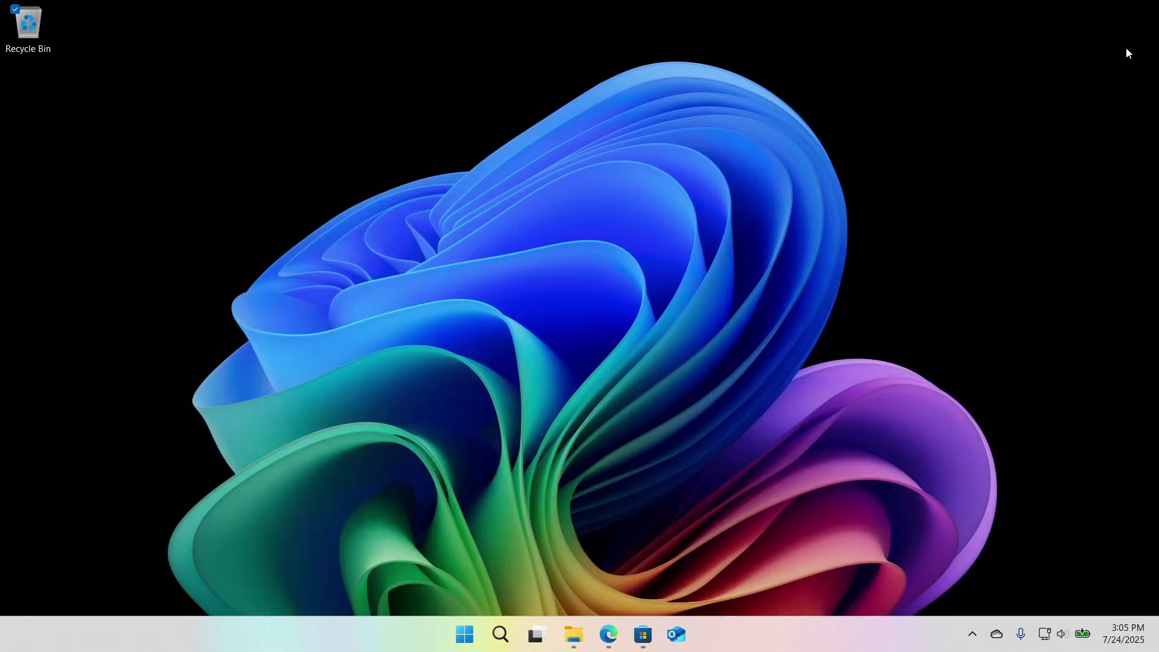
# - Search Windows for "appl" and open the Apple TV app
pyautogui.press('super')
pyautogui.write('appl')
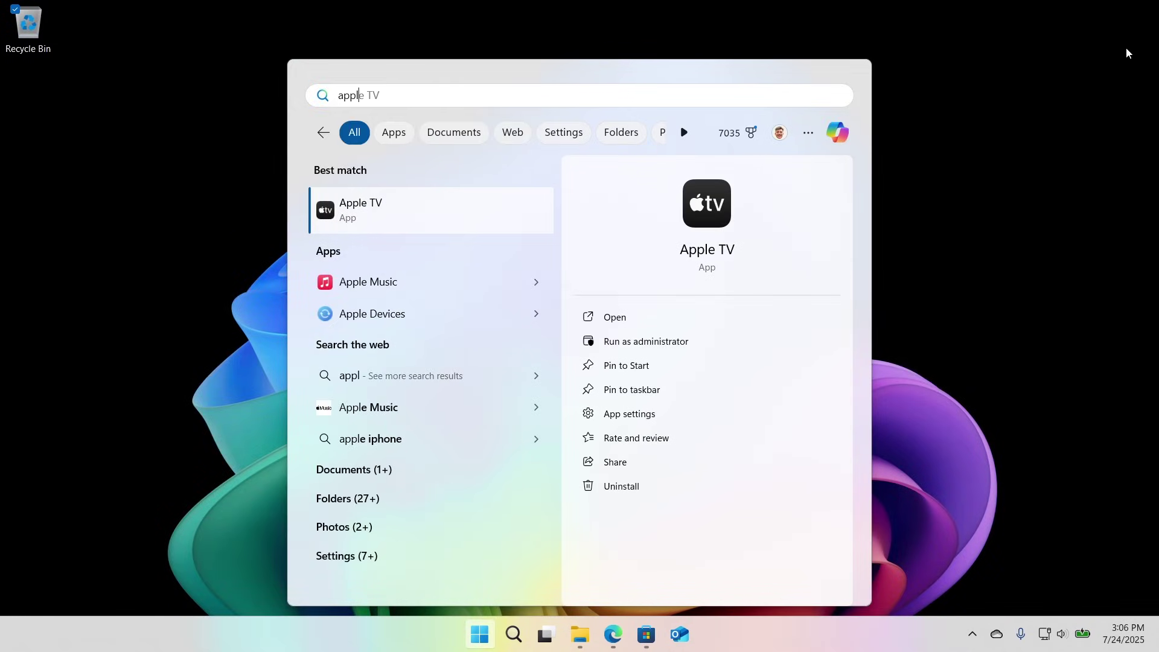
pyautogui.press('Return')
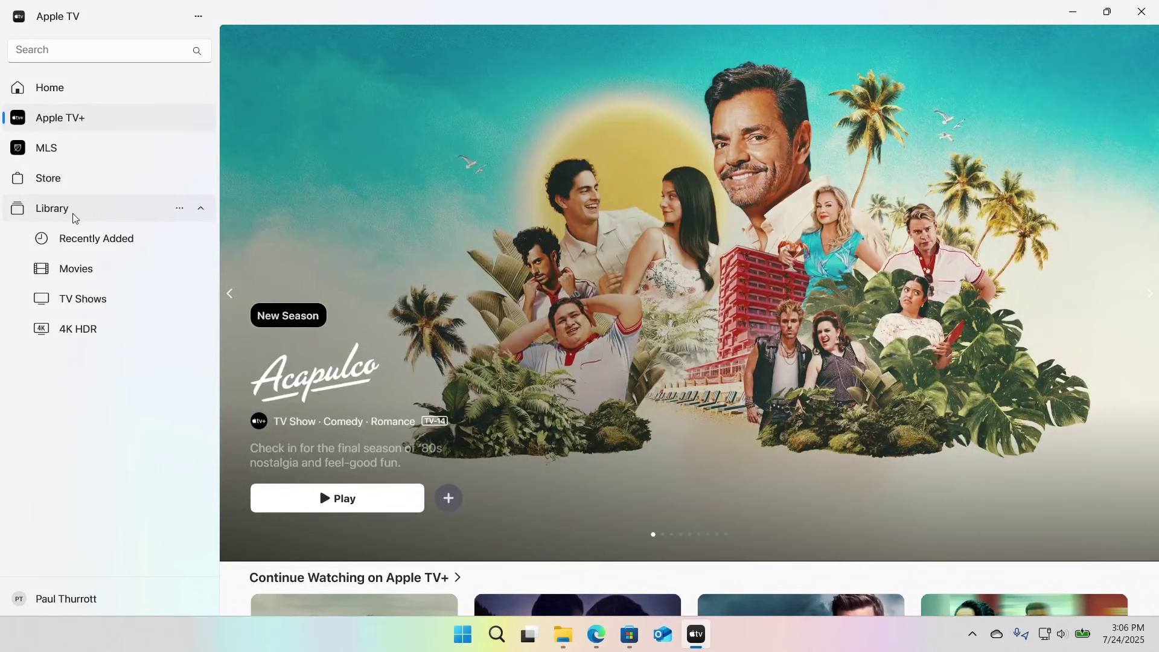
# - Browse the Apple TV+ page and the Store, and view the library's recently added titles
pyautogui.scroll(-6, 630, 310)
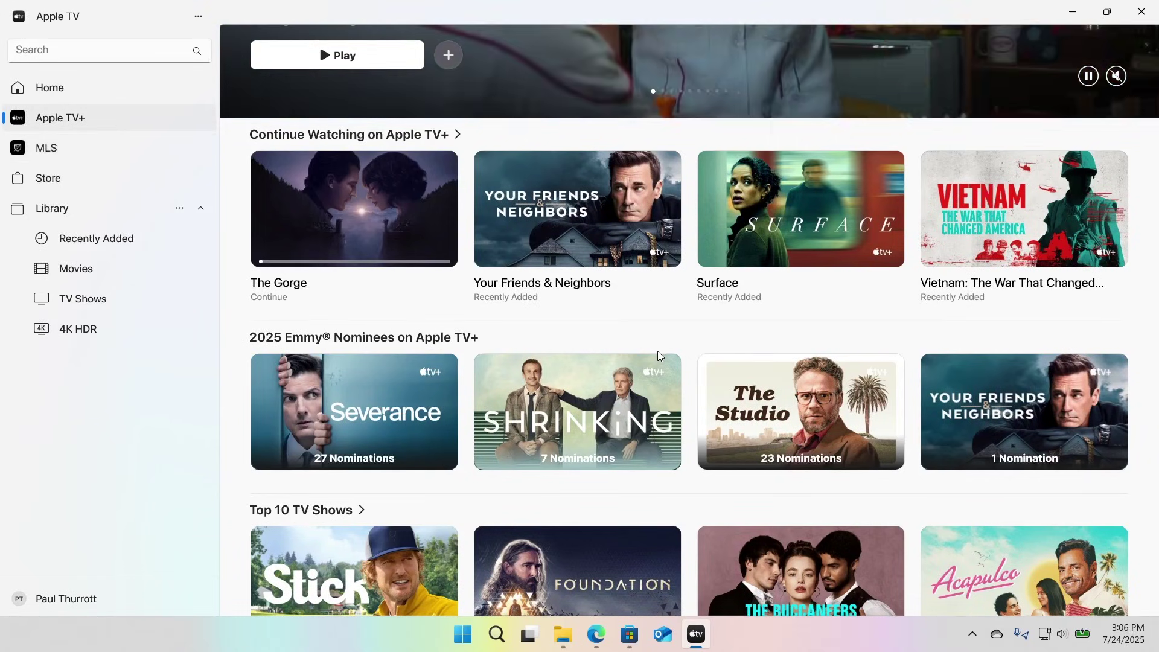
pyautogui.click(84, 186)
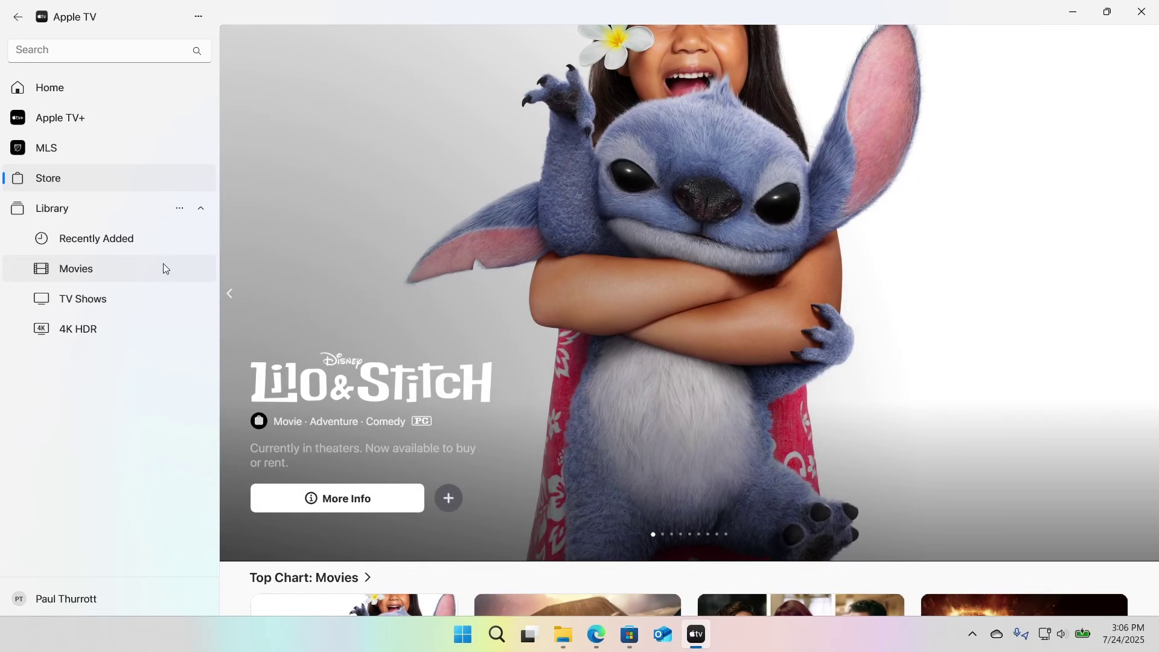
pyautogui.click(151, 237)
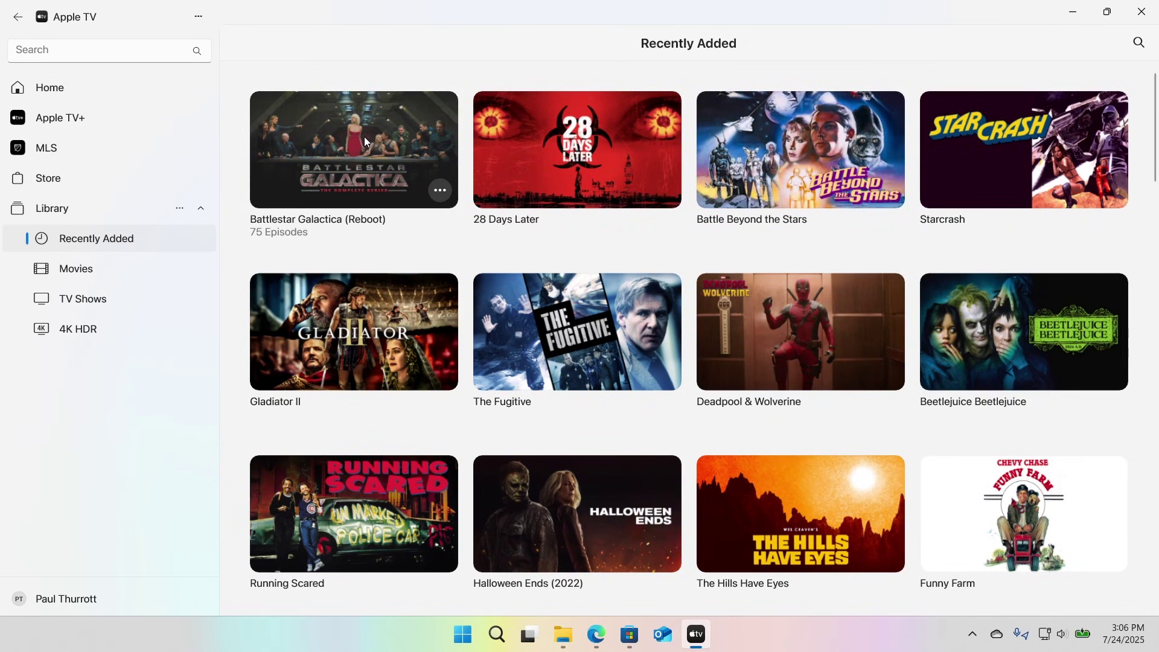
# - Try to play Season 1, Episode 1 of Battlestar Galactica (Reboot), and dismiss the computer authorization request
pyautogui.click(391, 151)
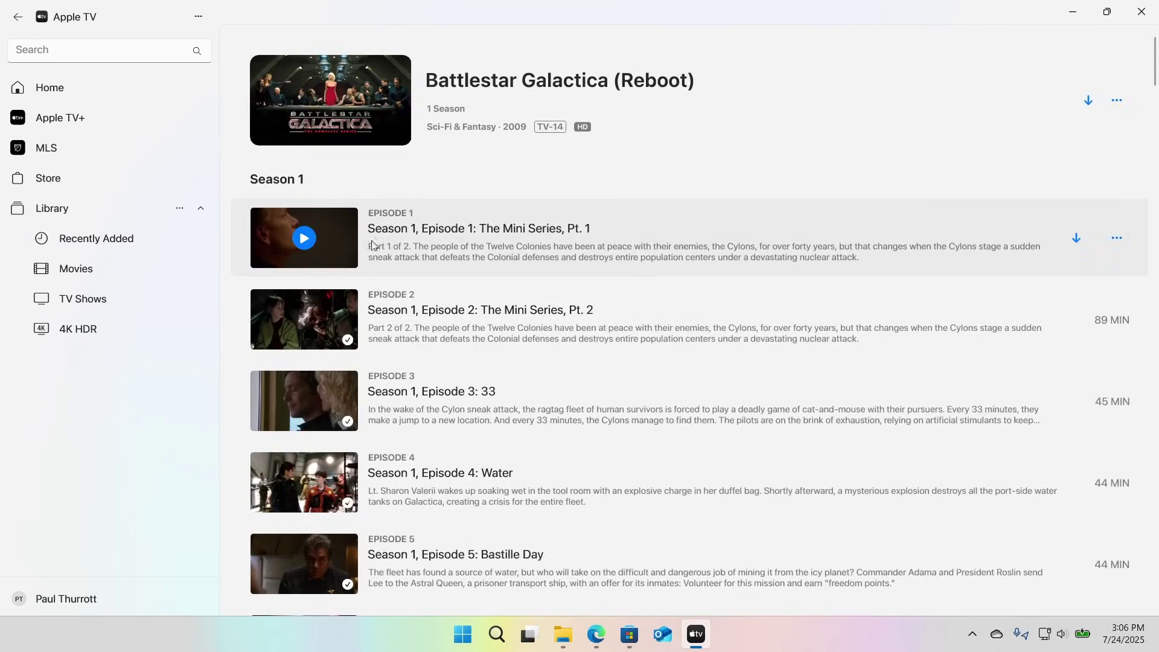
pyautogui.click(302, 236)
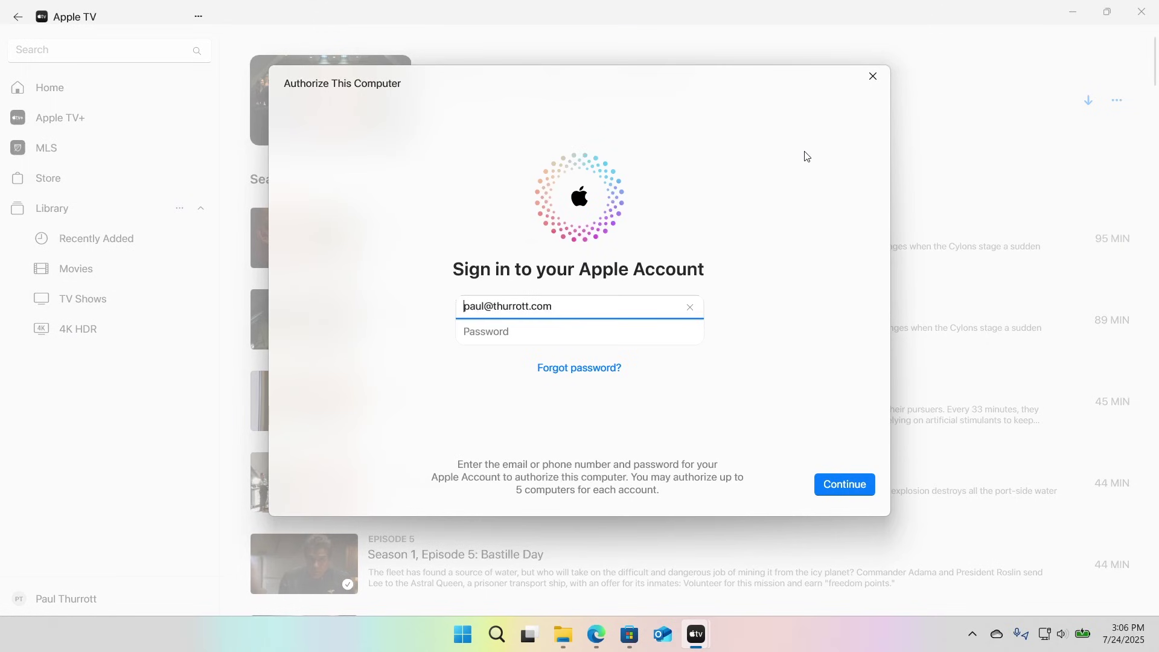
pyautogui.click(873, 77)
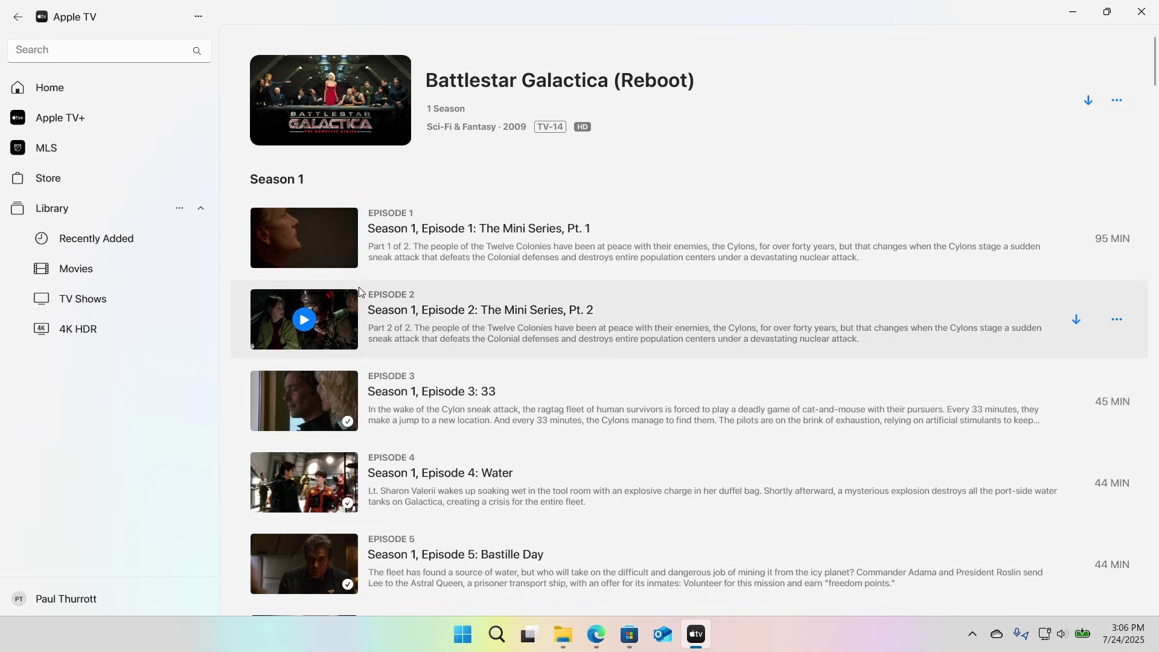
# - View the movies in the library and close Apple TV
pyautogui.click(108, 274)
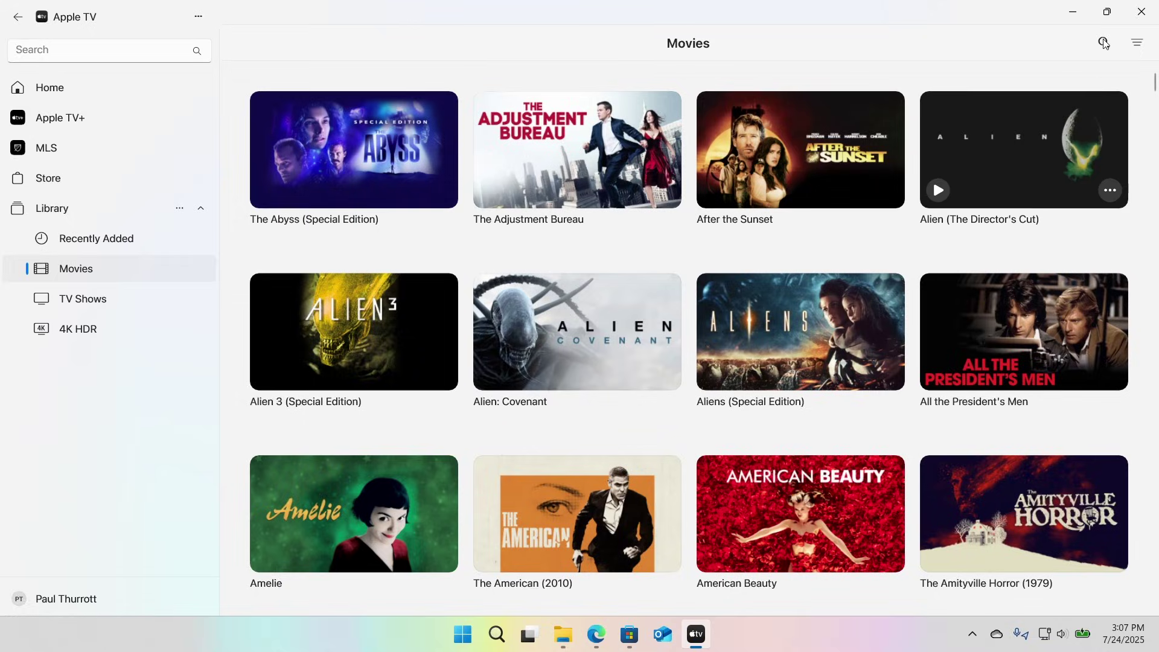
pyautogui.click(1140, 13)
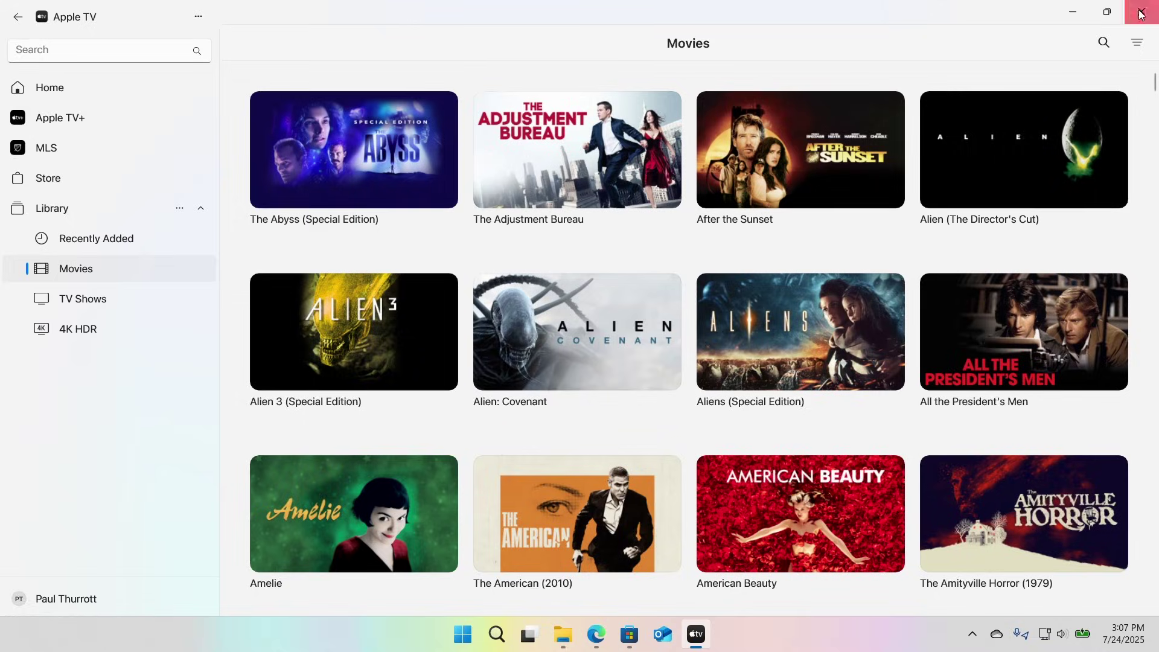
# - Search Windows for "apple de", view the Apple Devices app in a maximized window, and close it
pyautogui.press('super')
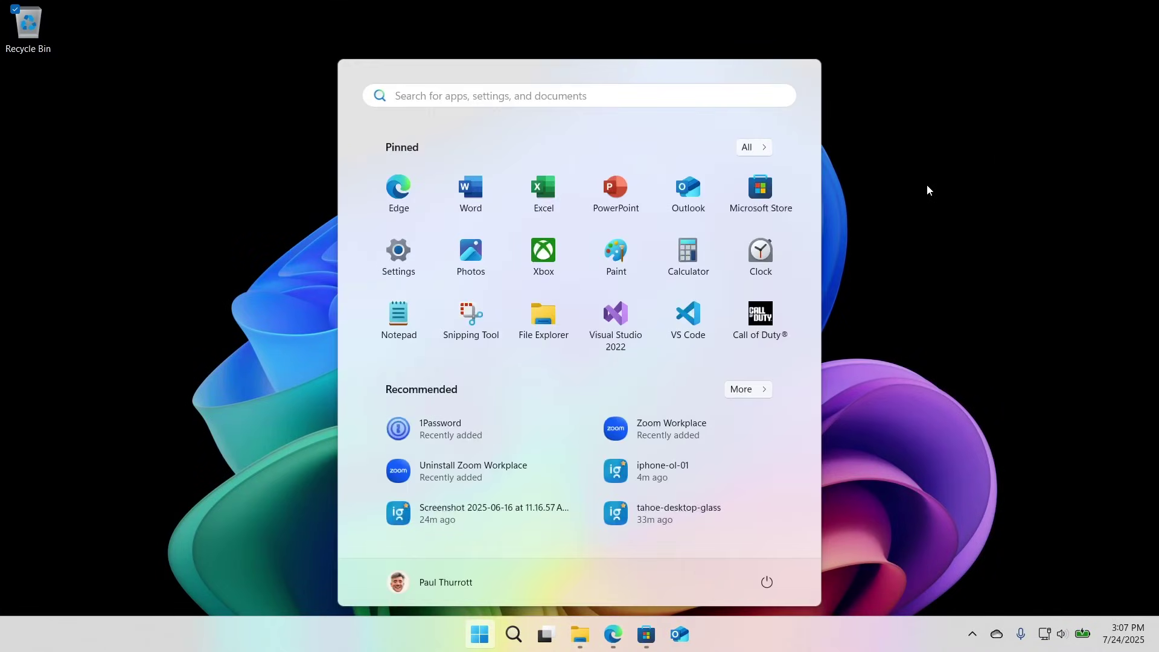
pyautogui.write('apple de')
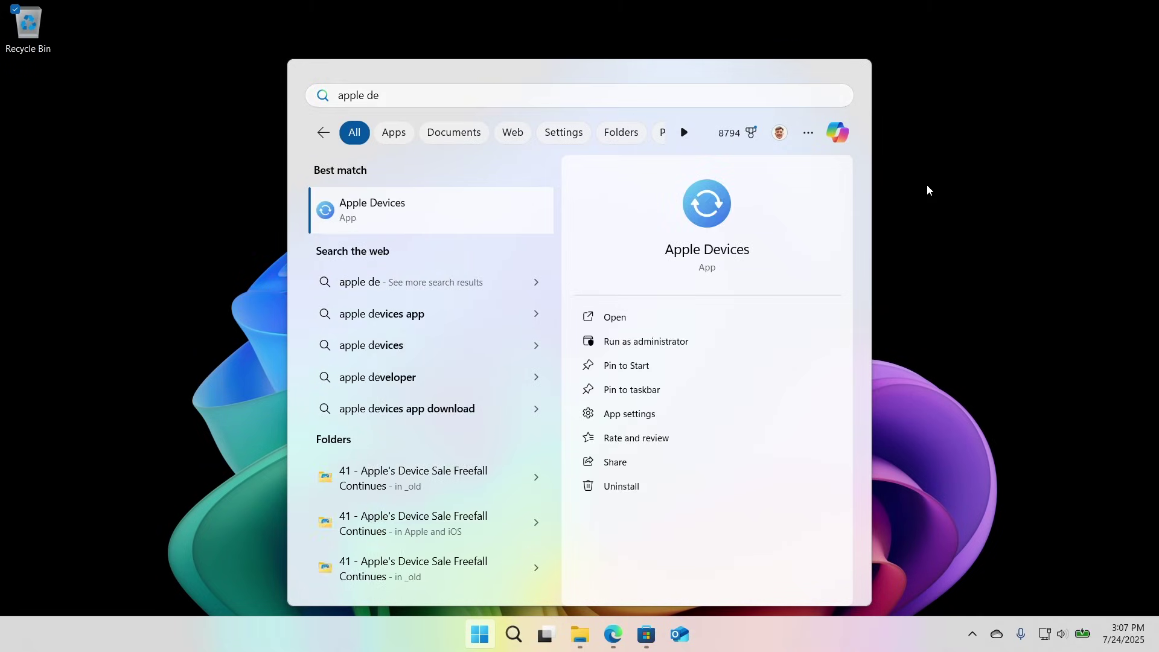
pyautogui.press('Return')
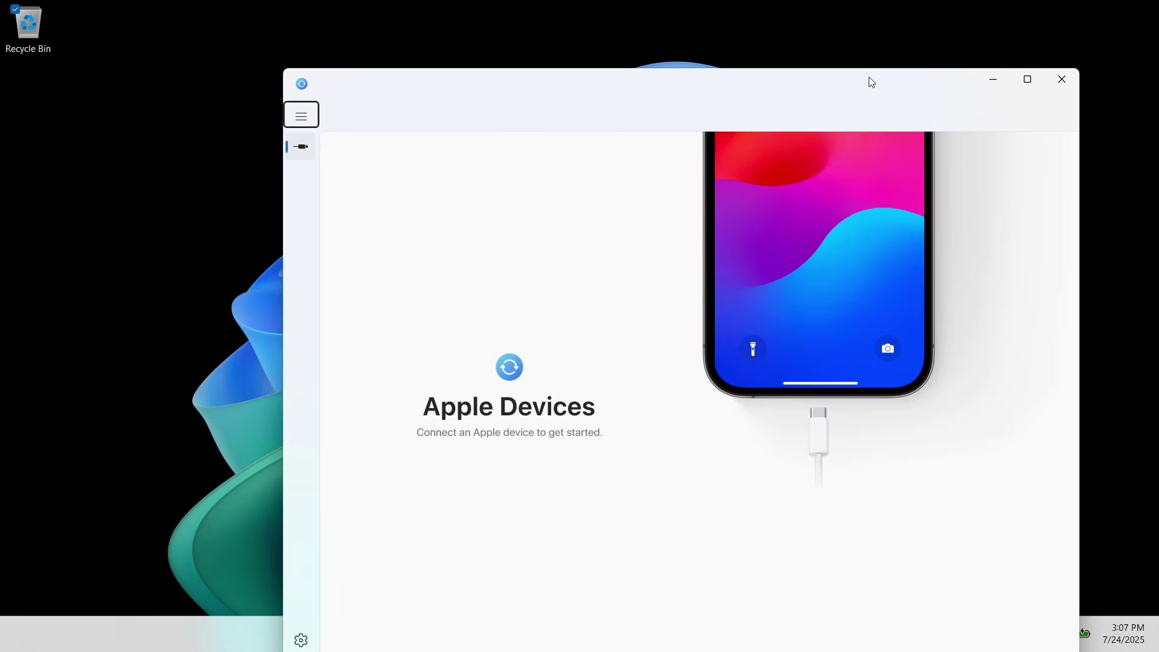
pyautogui.doubleClick(871, 82)
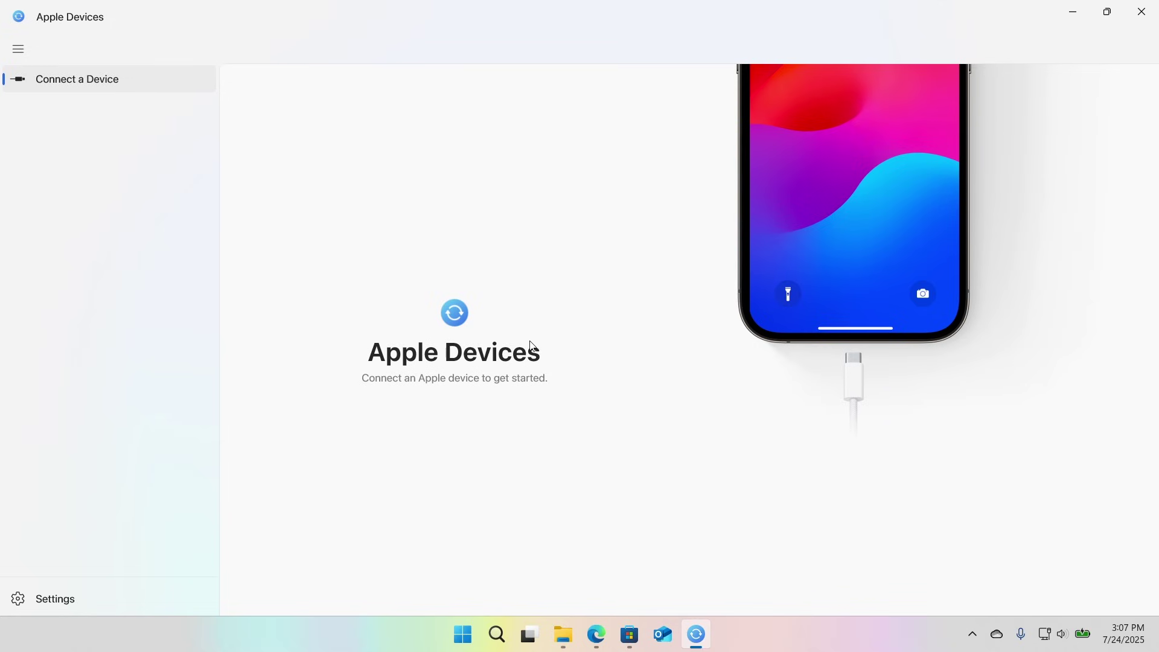
pyautogui.click(1141, 11)
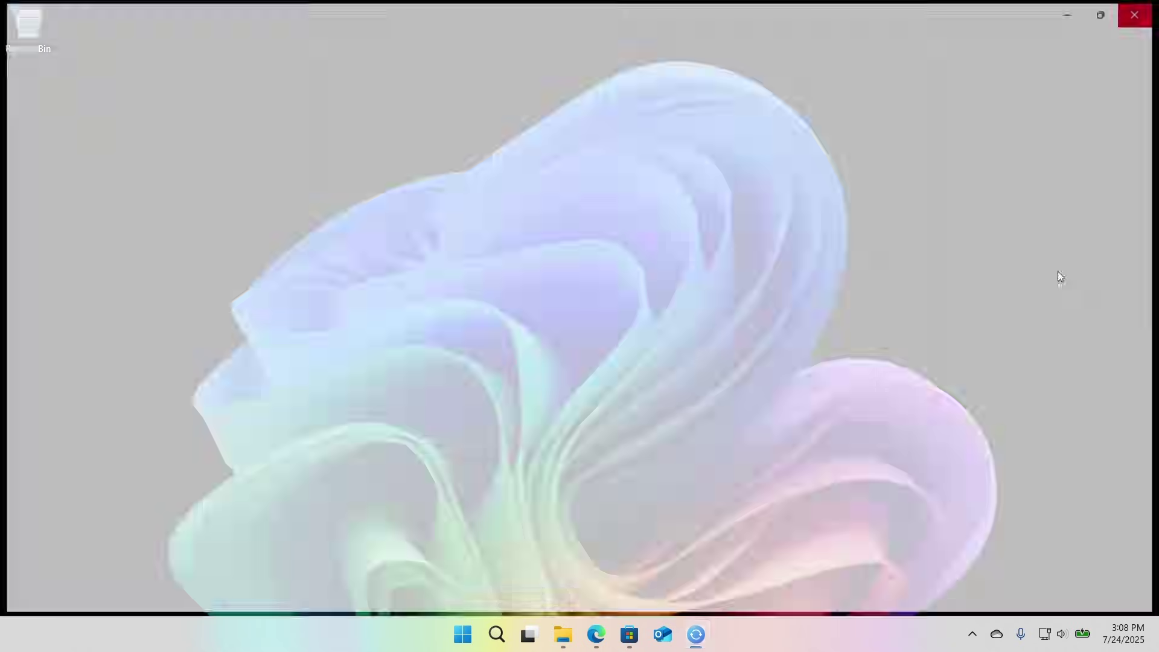